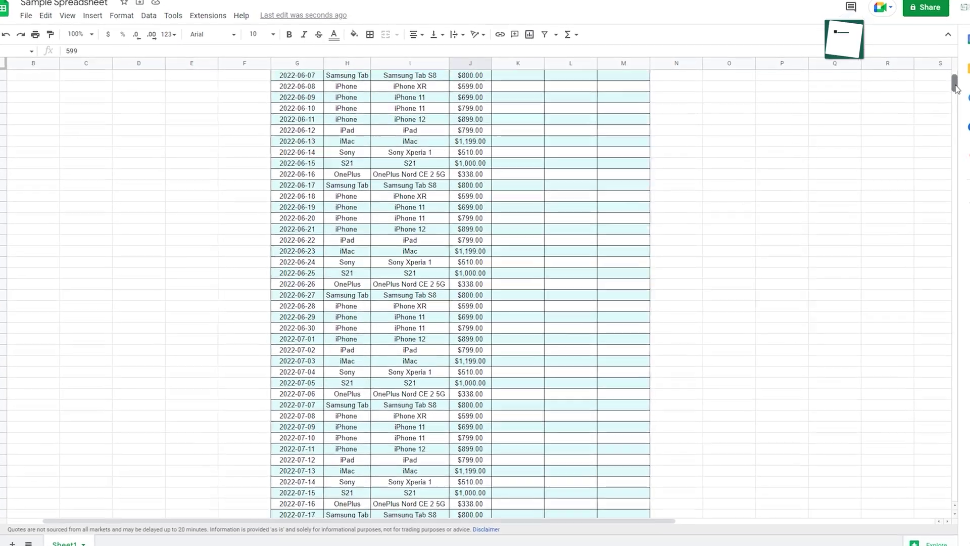
# Freeze row 1 so the Date, Item Name and other column headers stay visible while scrolling
pyautogui.scroll(-3, 966, 86)
pyautogui.scroll(-1, 965, 86)
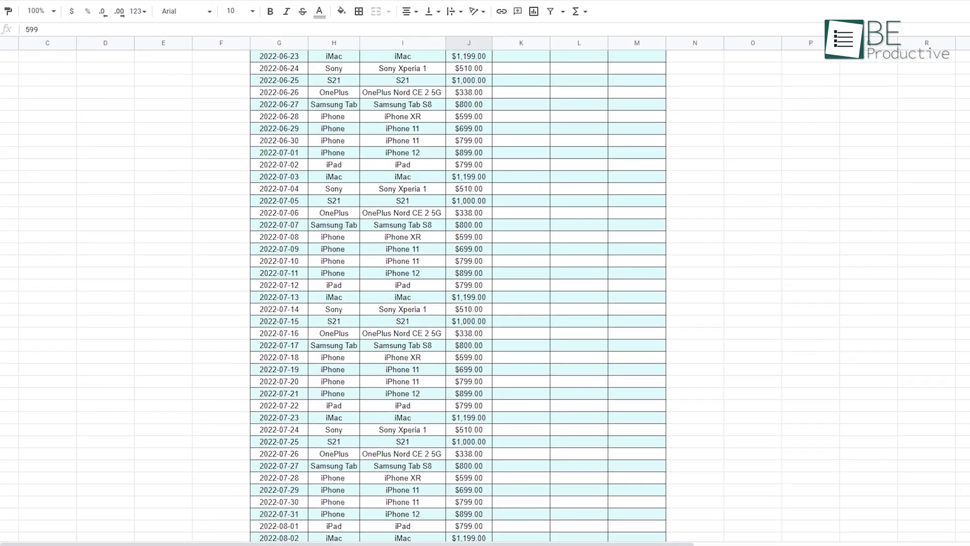
pyautogui.scroll(7, 939, 133)
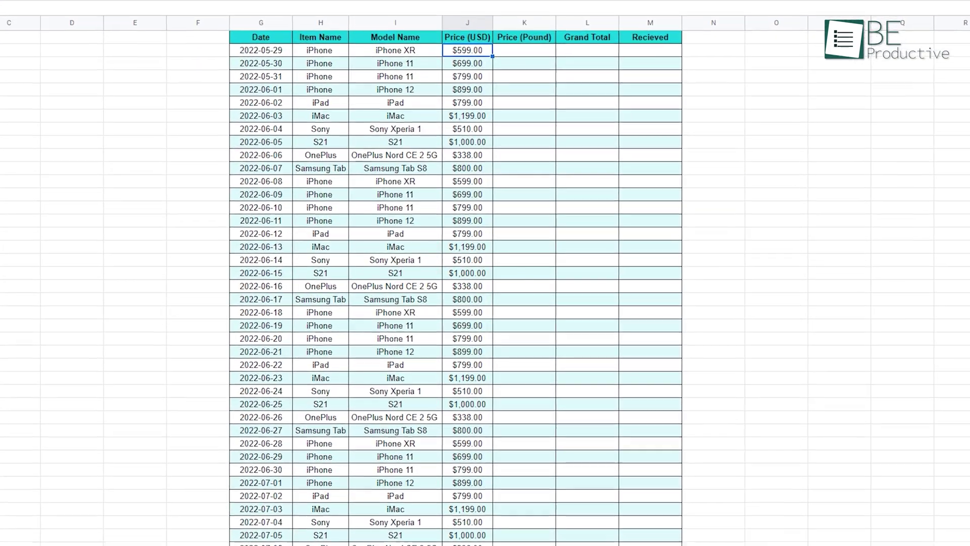
pyautogui.scroll(-7, 547, 160)
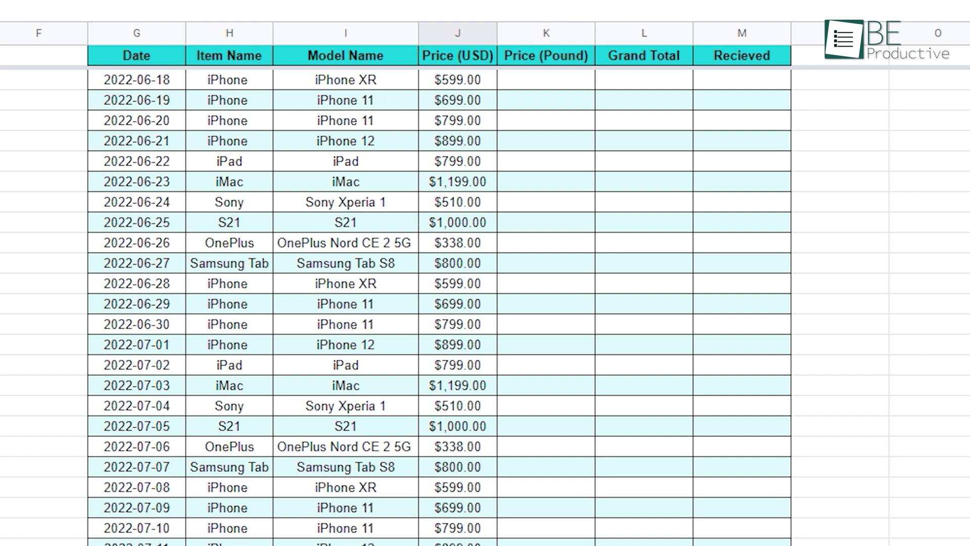
pyautogui.scroll(-7, 439, 303)
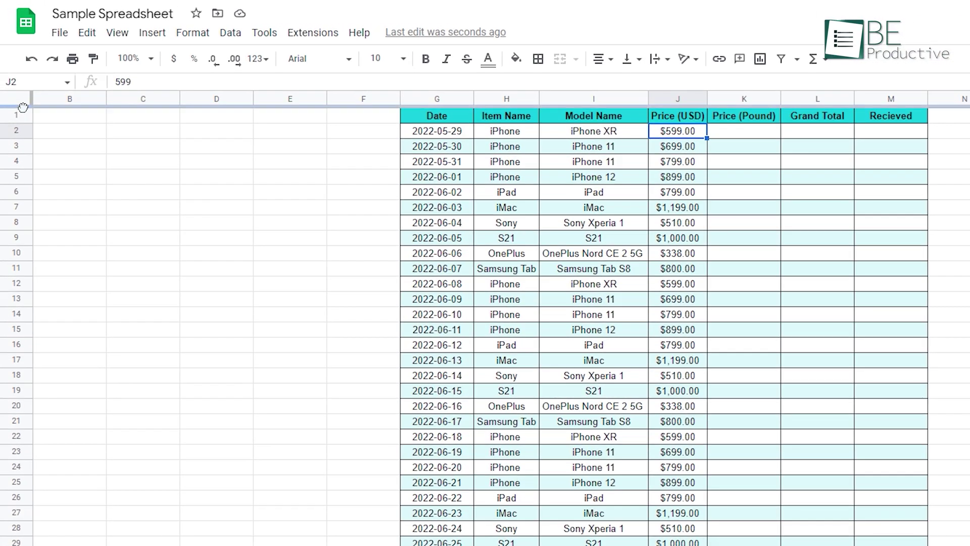
pyautogui.moveTo(12, 75); pyautogui.dragTo(12, 89)
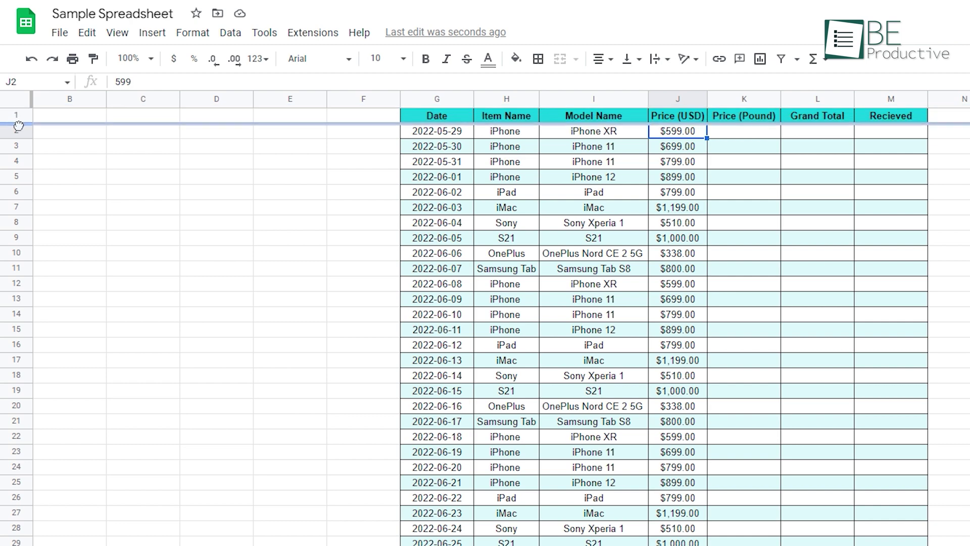
pyautogui.moveTo(18, 124); pyautogui.dragTo(18, 124)
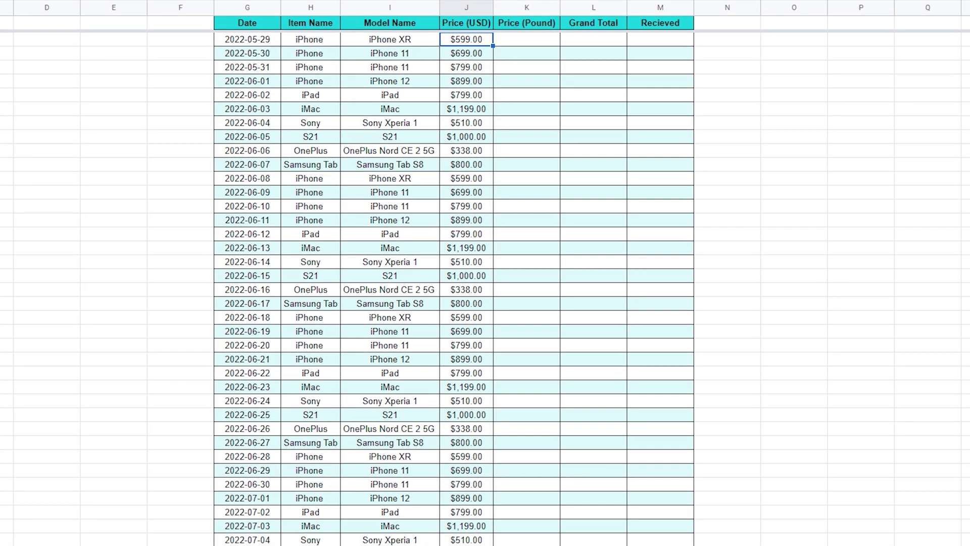
pyautogui.scroll(-6, 555, 329)
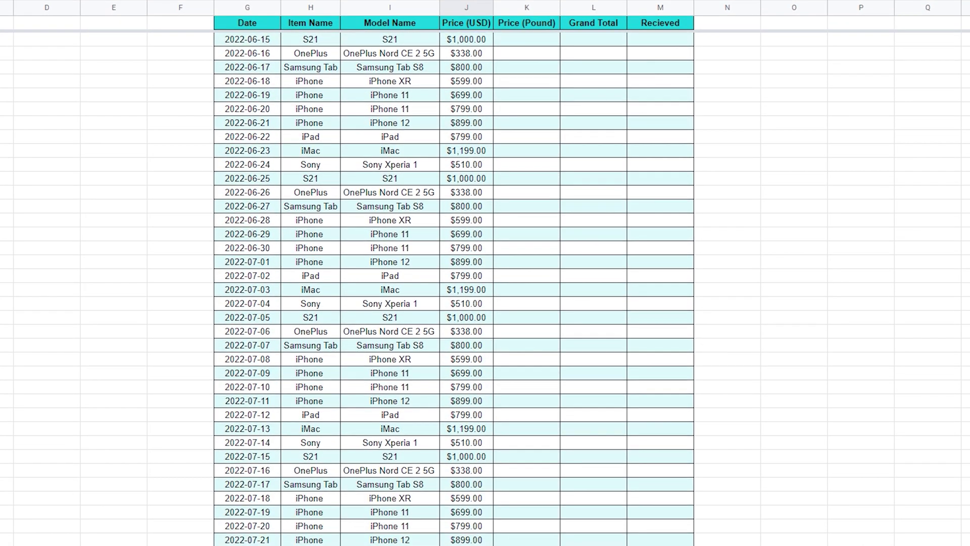
pyautogui.scroll(-8, 555, 328)
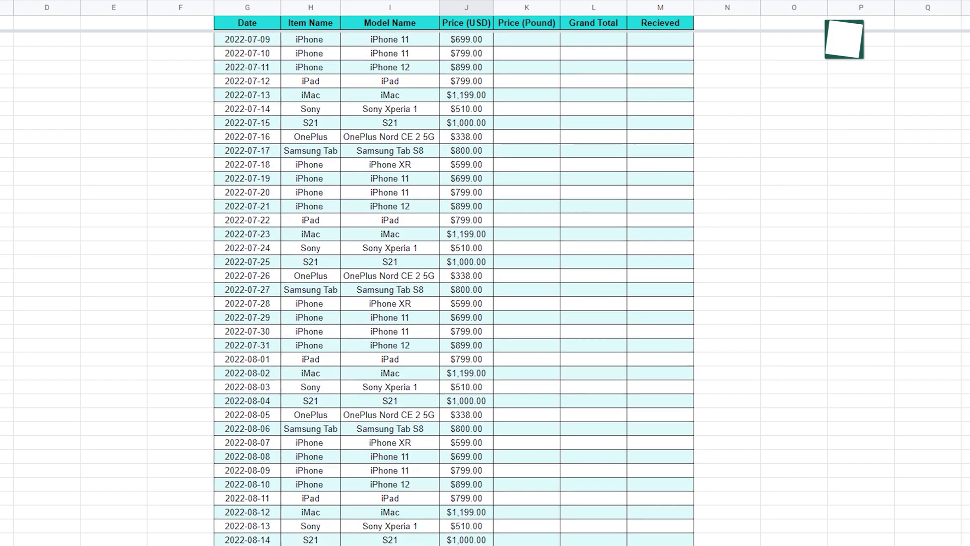
pyautogui.scroll(-3, 455, 288)
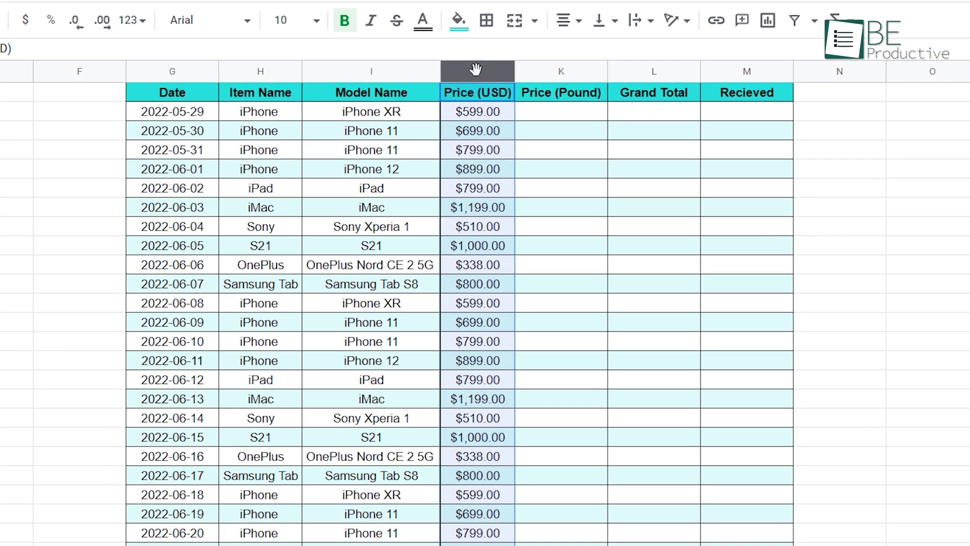
# Insert one blank column before Price (USD) and two blank columns before Price (Pound)
pyautogui.rightClick(460, 87)
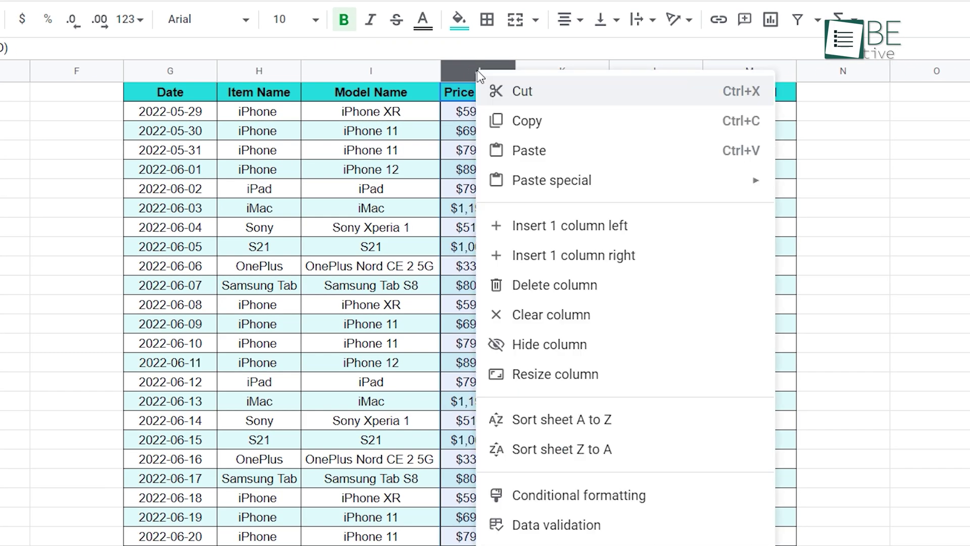
pyautogui.click(539, 230)
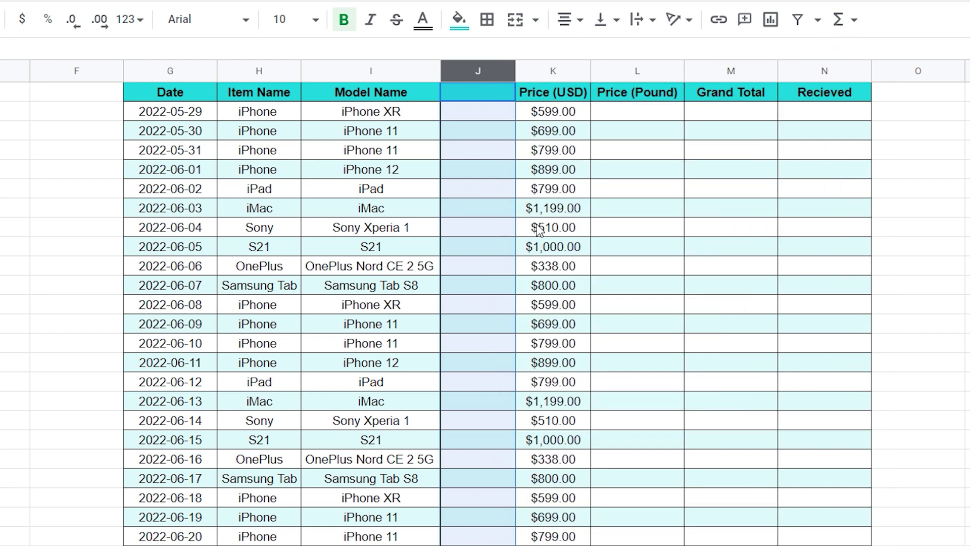
pyautogui.click(623, 69)
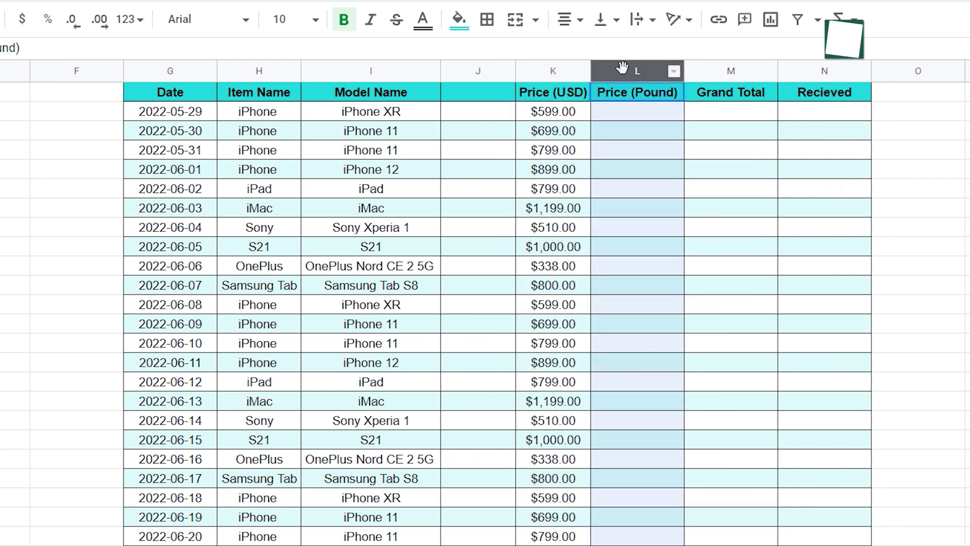
pyautogui.keyDown('shift'); pyautogui.click(745, 67); pyautogui.keyUp('shift')
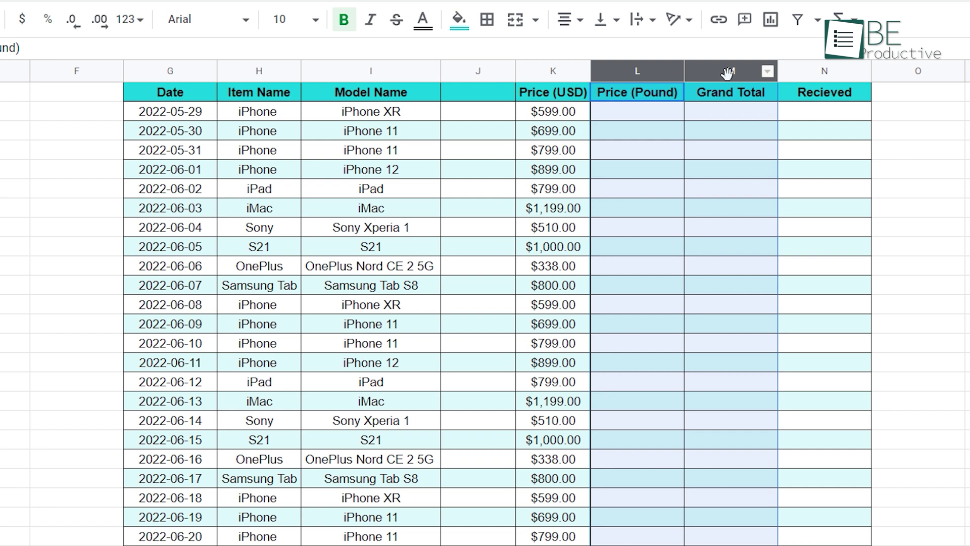
pyautogui.rightClick(727, 71)
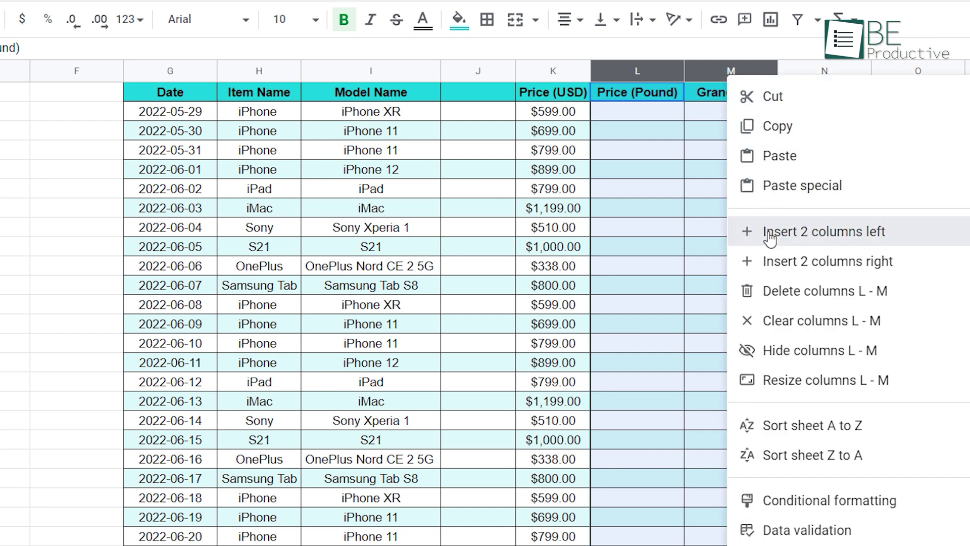
pyautogui.click(739, 233)
# Insert two blank rows above the two selected Date cells
pyautogui.moveTo(172, 343); pyautogui.dragTo(195, 368)
pyautogui.rightClick(195, 367)
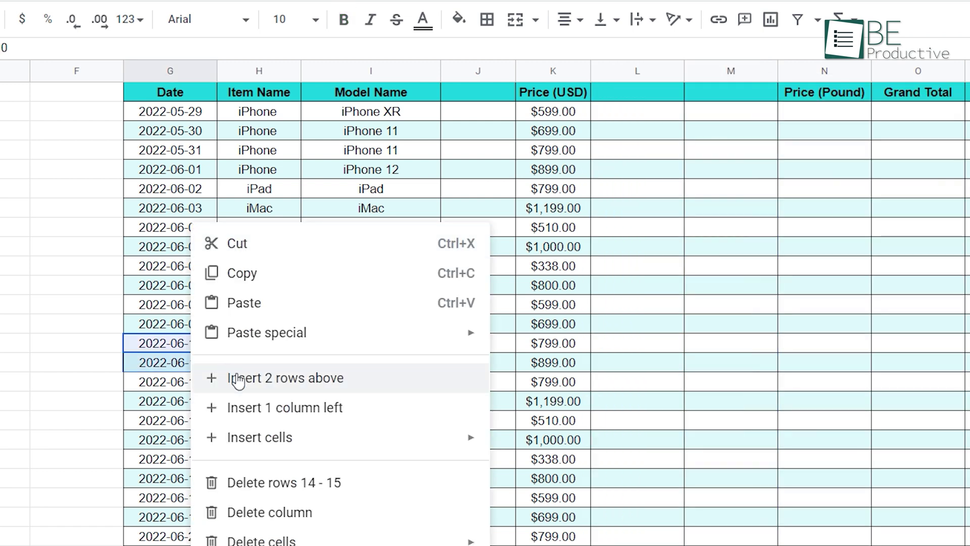
pyautogui.click(336, 384)
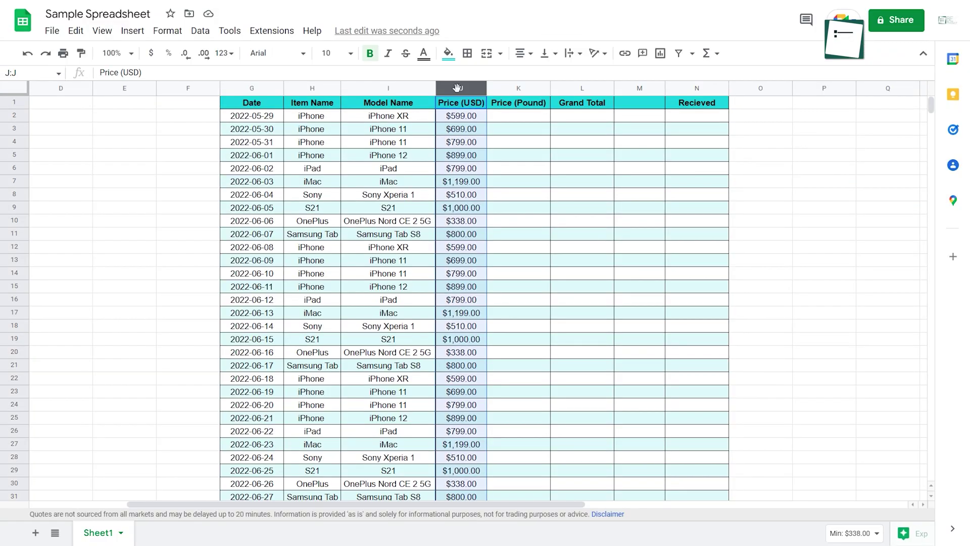
# Copy the Price (USD) column into blank column M, clear the original, then undo it
pyautogui.rightClick(457, 88)
pyautogui.click(489, 130)
pyautogui.click(639, 88)
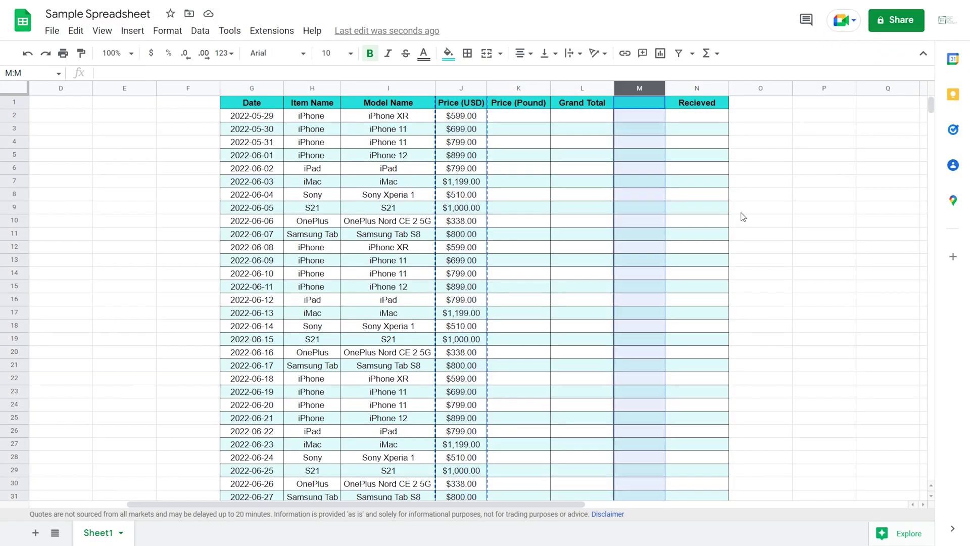
pyautogui.hotkey('ctrl', 'v')
pyautogui.click(461, 88)
pyautogui.press('Delete')
pyautogui.click(507, 244)
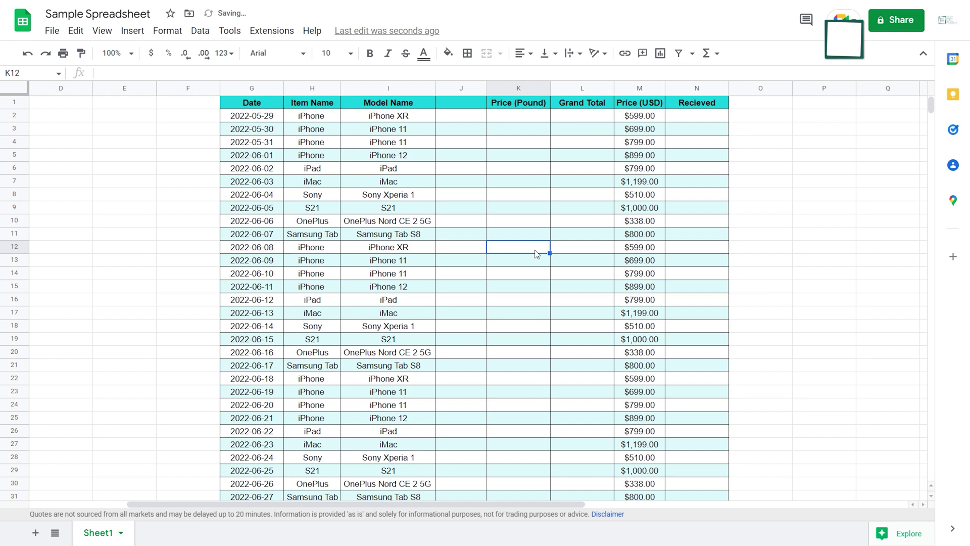
pyautogui.hotkey('ctrl', 'z')
# Drag the Price (USD) column right, undo the move, then drag it to reposition again
pyautogui.moveTo(461, 88); pyautogui.dragTo(566, 91)
pyautogui.hotkey('ctrl', 'z')
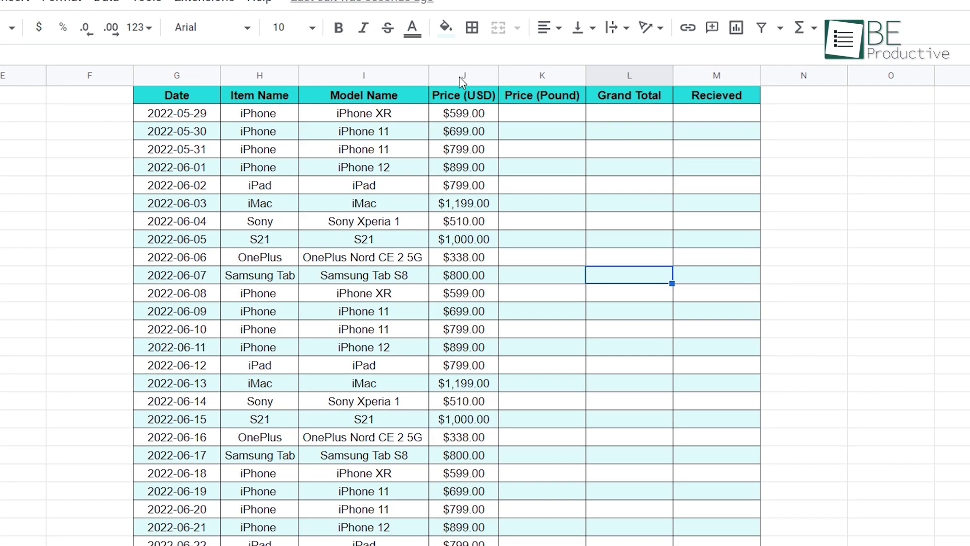
pyautogui.click(461, 87)
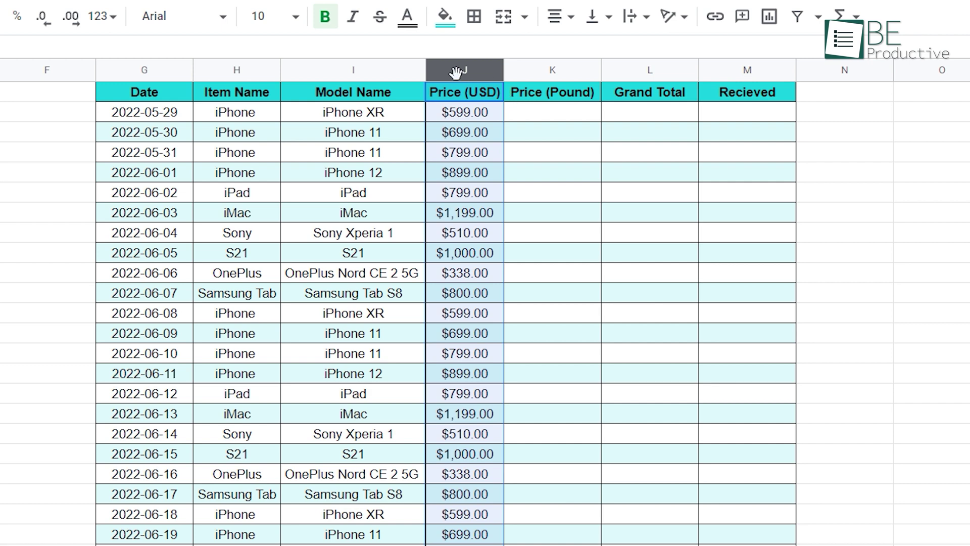
pyautogui.moveTo(456, 73); pyautogui.dragTo(626, 76)
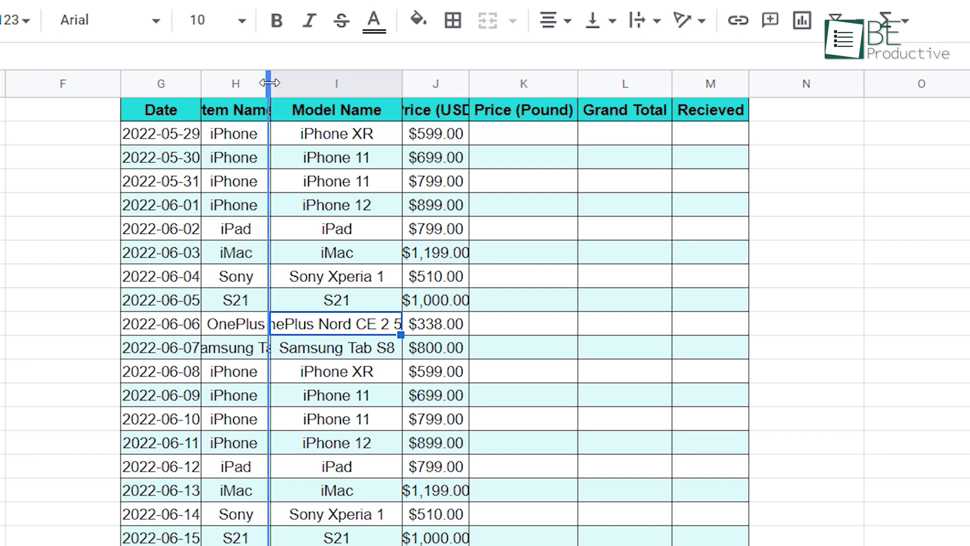
# Auto-fit Item Name, then every column, so headers like Price (USD) and model names show fully
pyautogui.doubleClick(269, 83)
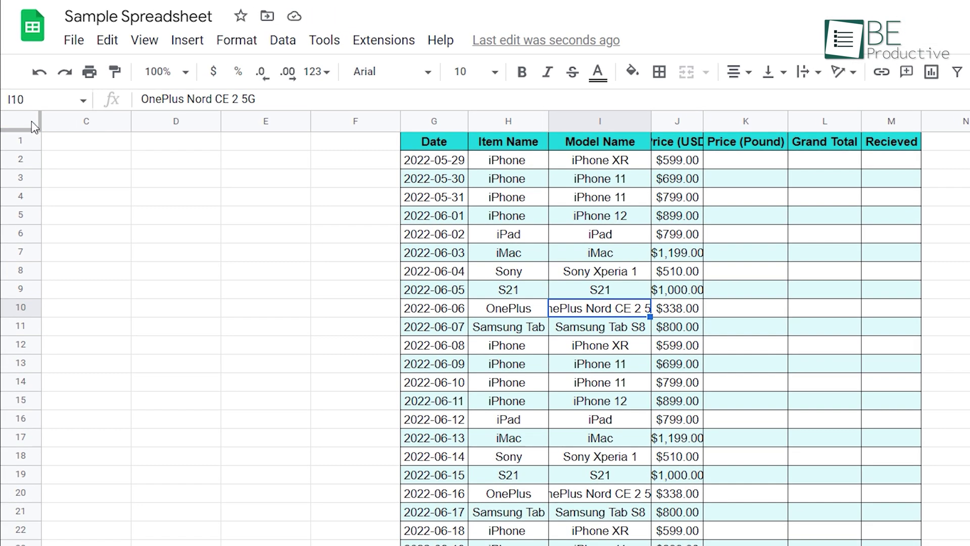
pyautogui.click(32, 121)
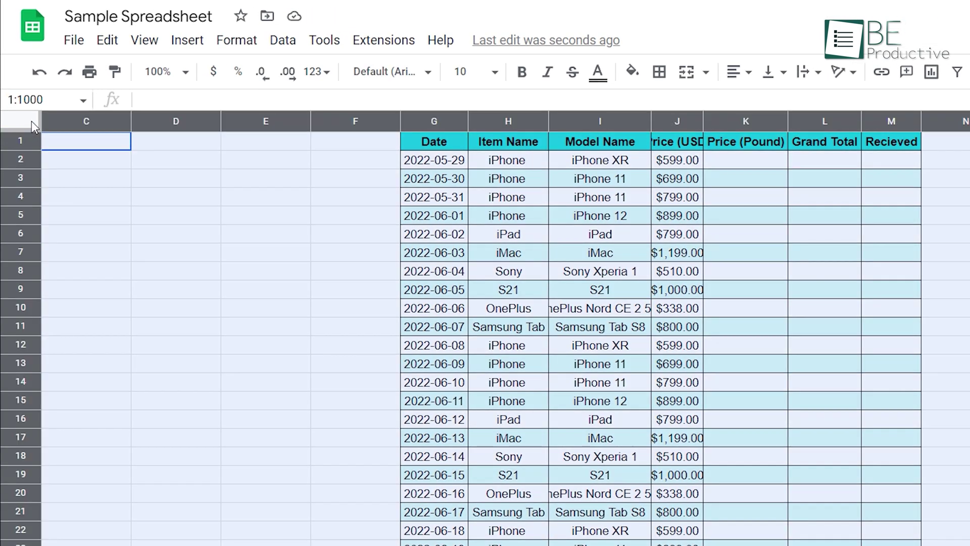
pyautogui.doubleClick(129, 124)
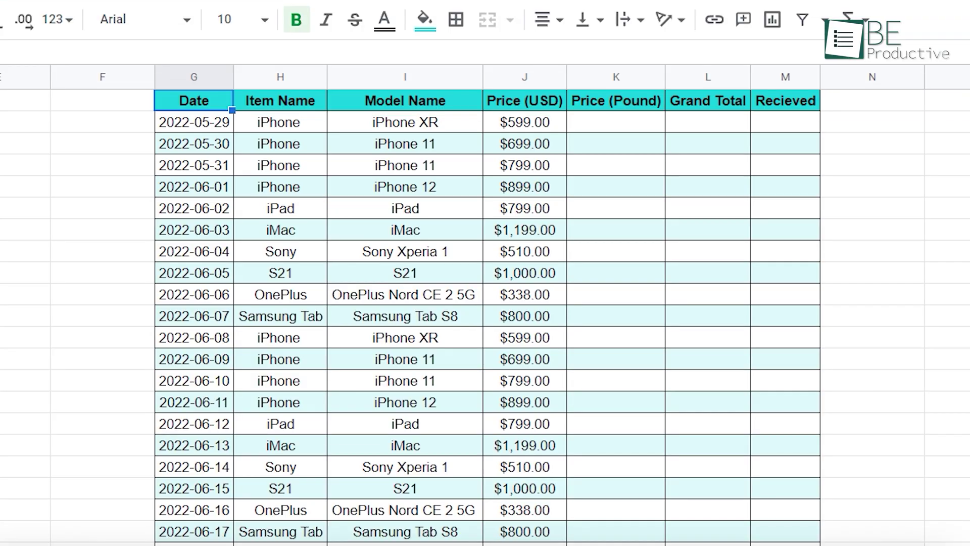
pyautogui.hotkey('ctrl', 'Right')
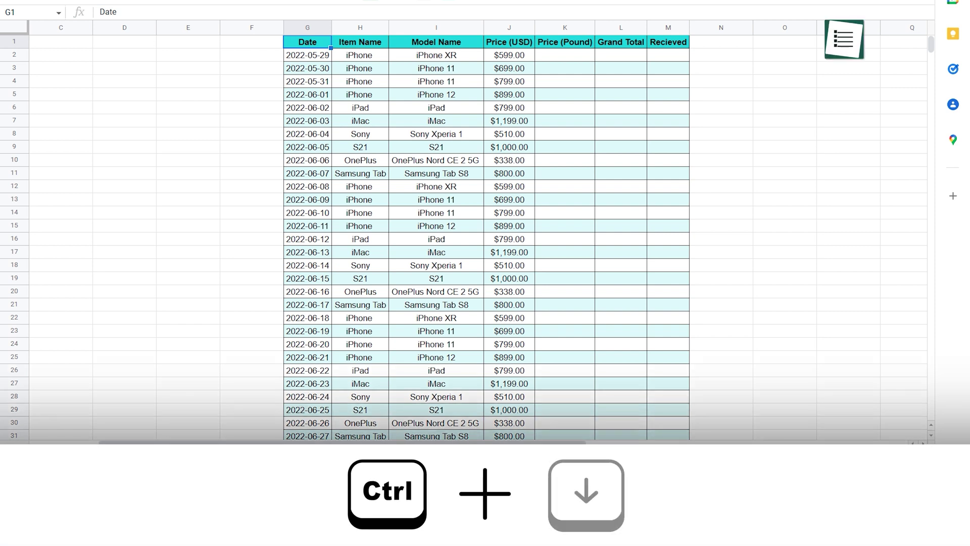
pyautogui.hotkey('ctrl', 'Down')
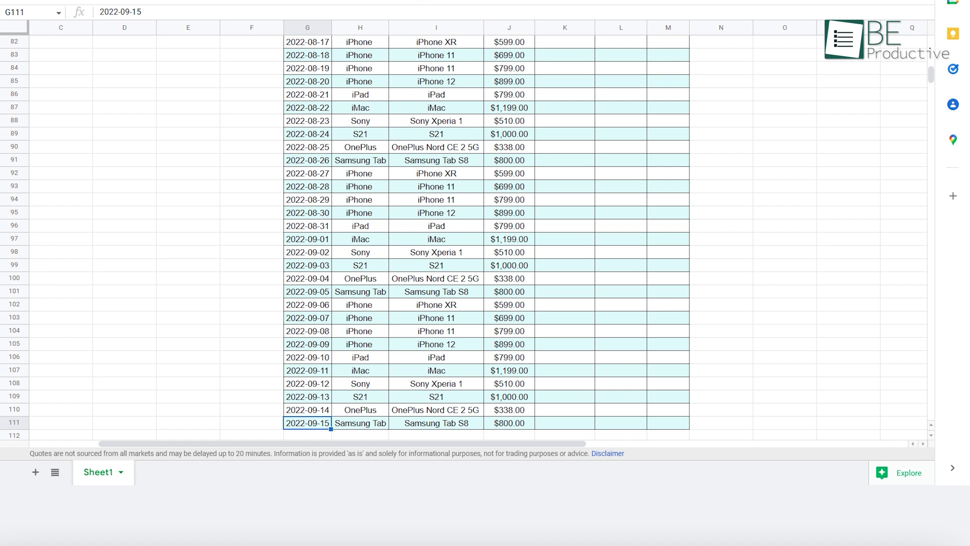
pyautogui.hotkey('ctrl', 'Right')
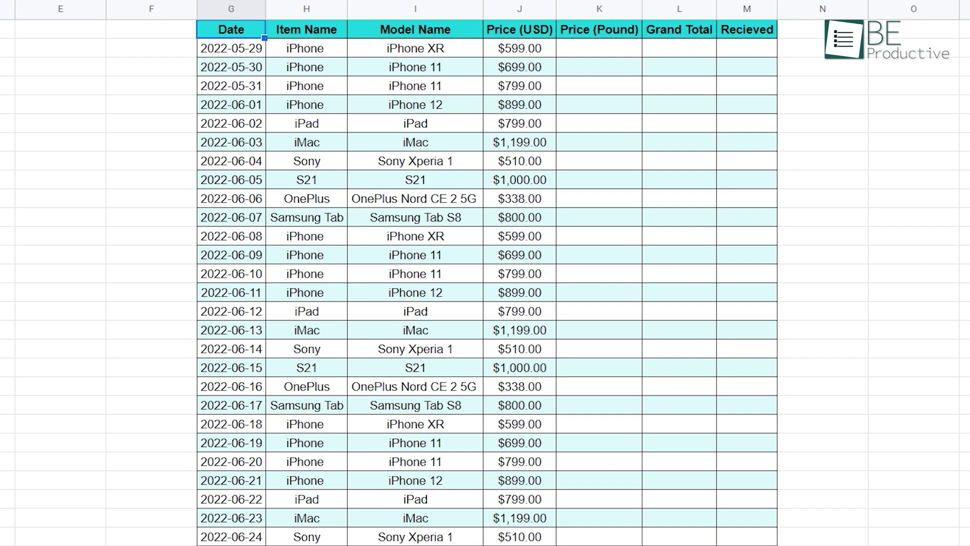
pyautogui.hotkey('ctrl', 'shift', 'Down')
pyautogui.hotkey('ctrl', 'shift', 'Right')
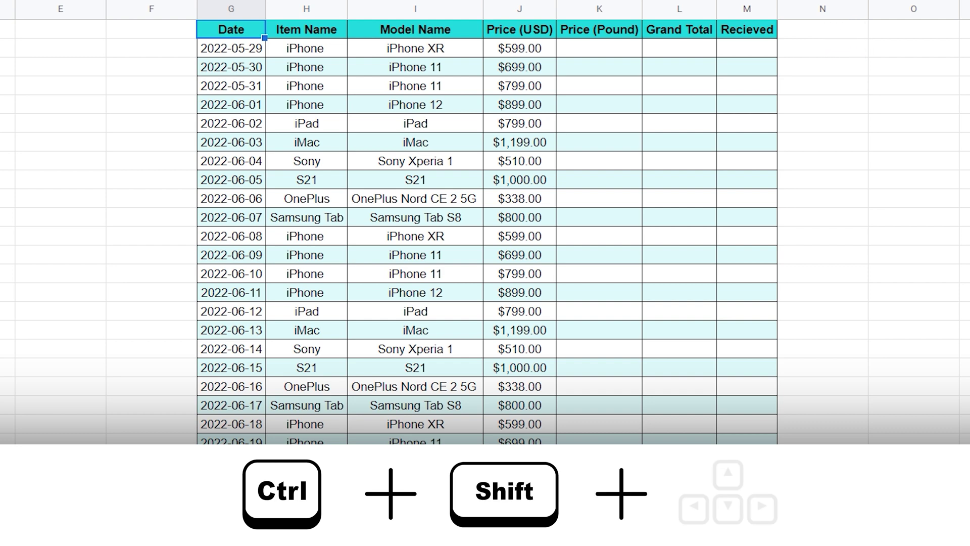
pyautogui.scroll(-20, 487, 233)
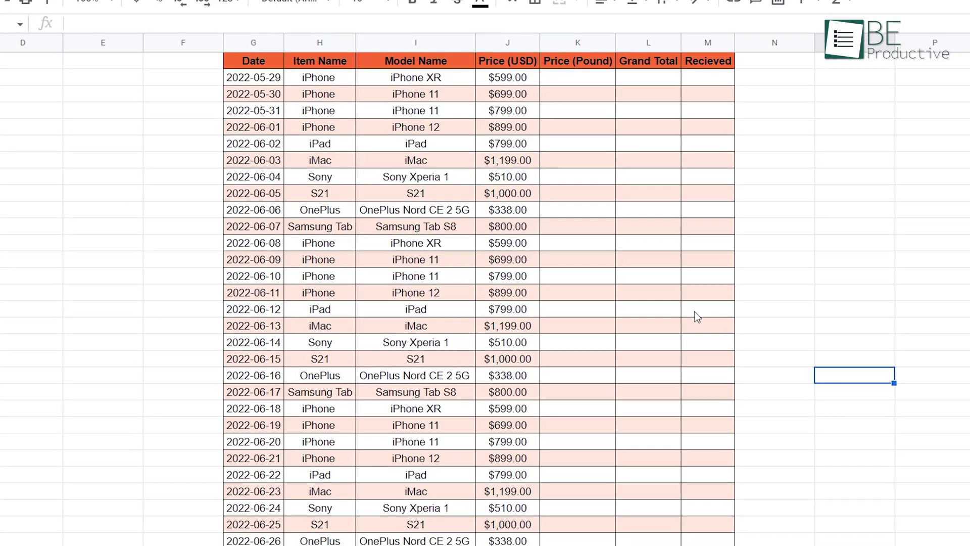
# Select the table G1:M111 and apply a preset alternating colour style to its rows
pyautogui.click(708, 317)
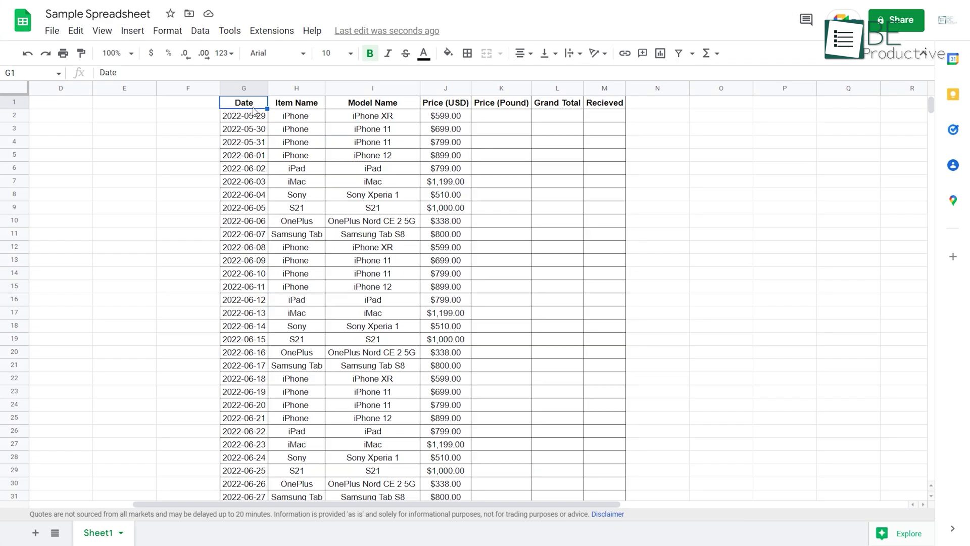
pyautogui.hotkey('ctrl', 'a')
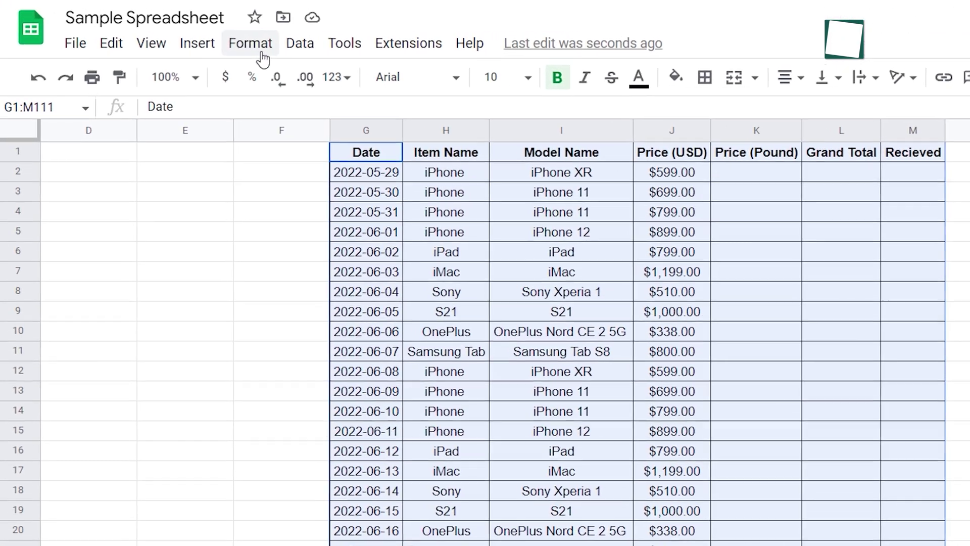
pyautogui.click(167, 31)
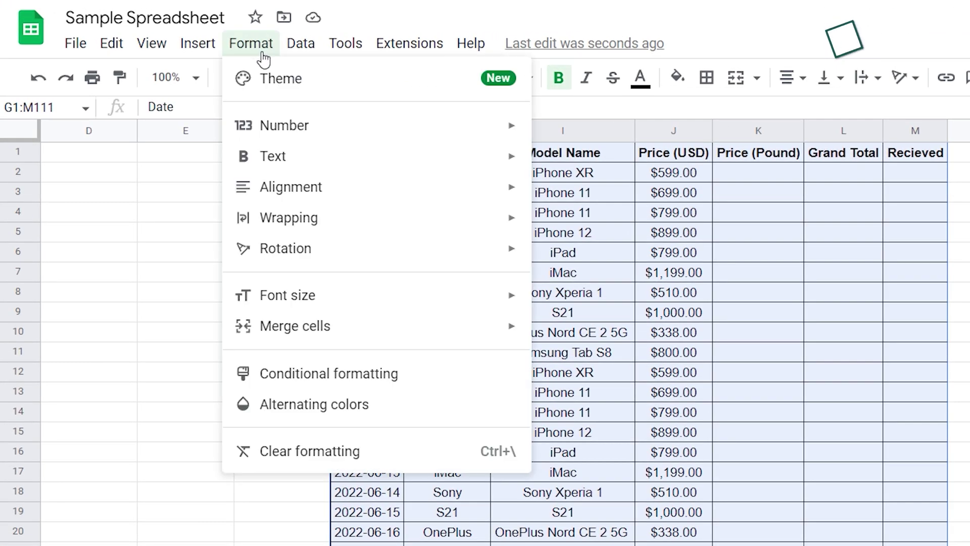
pyautogui.click(423, 416)
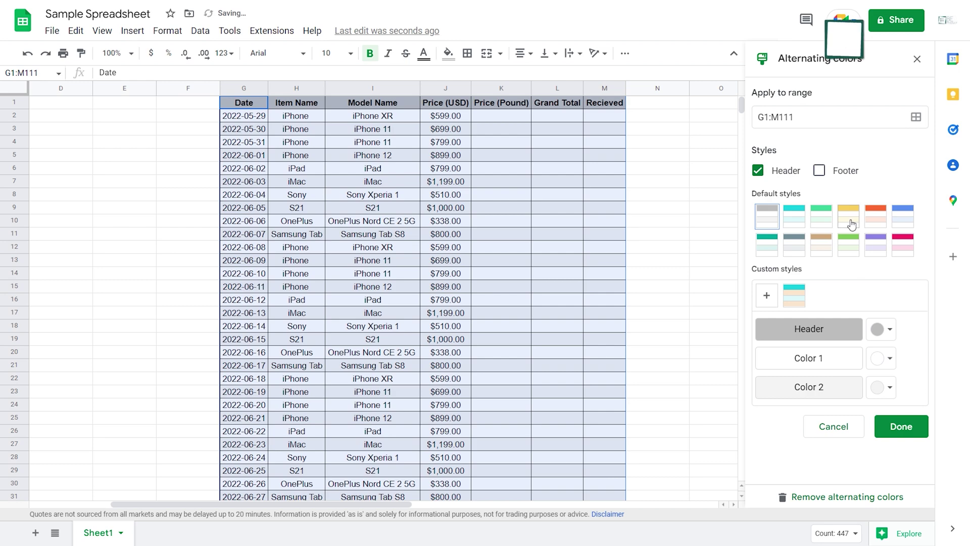
pyautogui.click(851, 224)
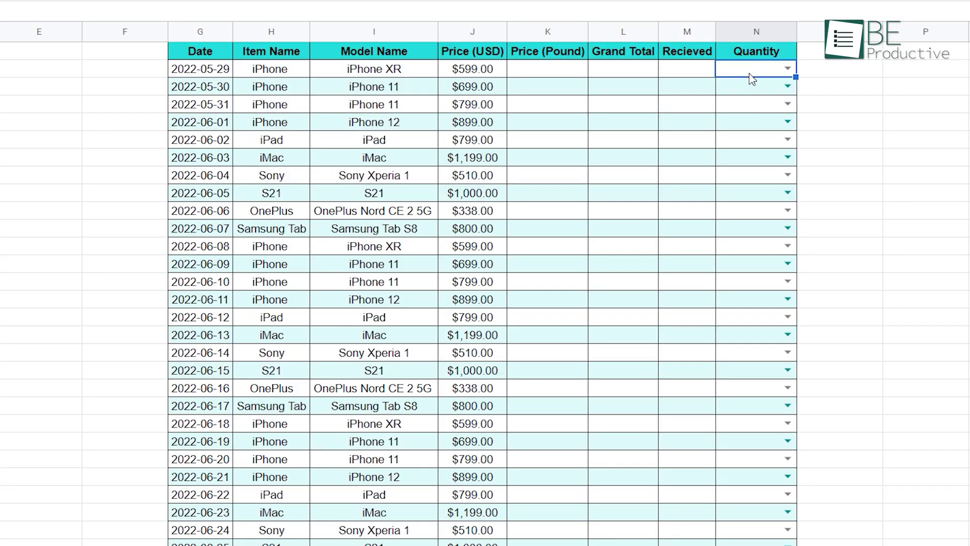
# Set Quantity cell N2 to 1000 and N3 to 2000 from their dropdowns
pyautogui.click(787, 69)
pyautogui.click(773, 99)
pyautogui.click(787, 87)
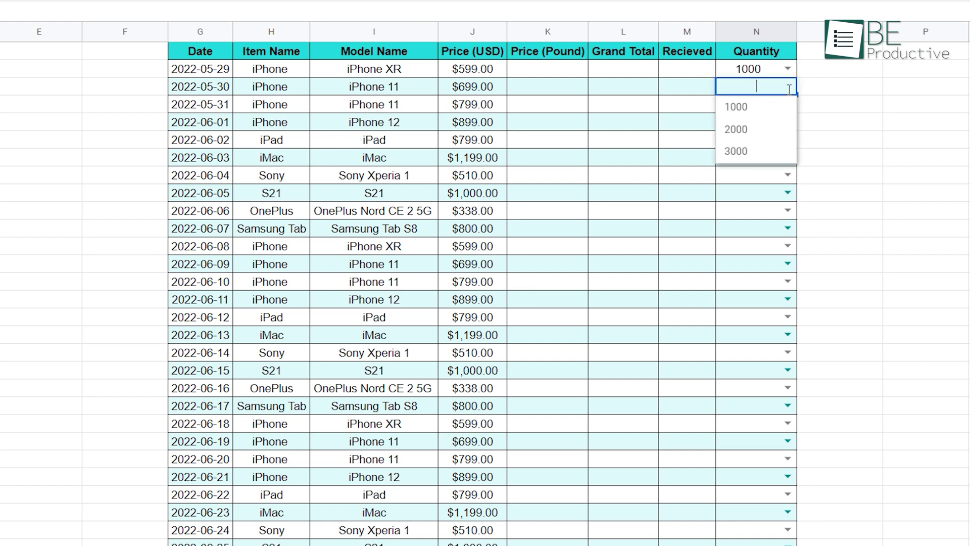
pyautogui.click(776, 130)
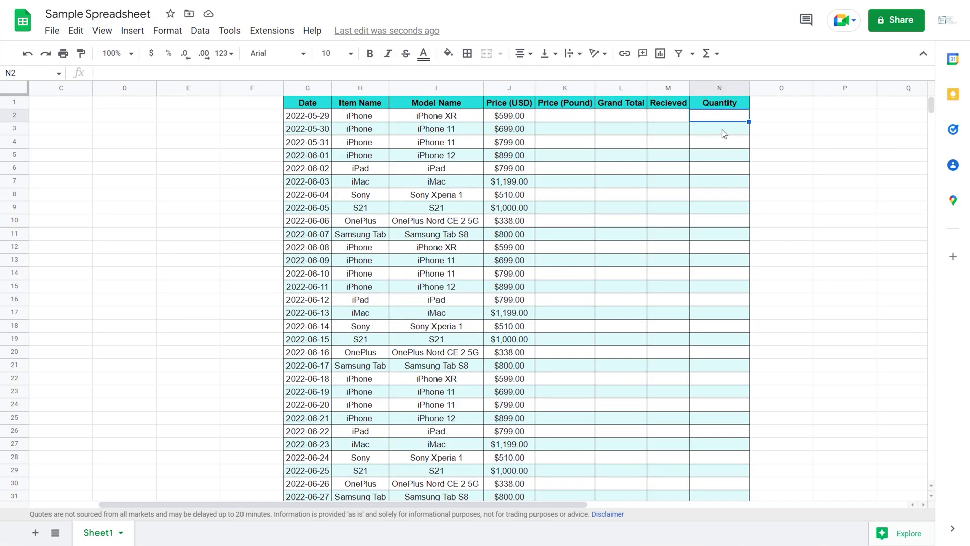
# Add a data validation list of items 1000, 2000, 3000 to N2:N31
pyautogui.moveTo(725, 123); pyautogui.dragTo(733, 496)
pyautogui.click(200, 30)
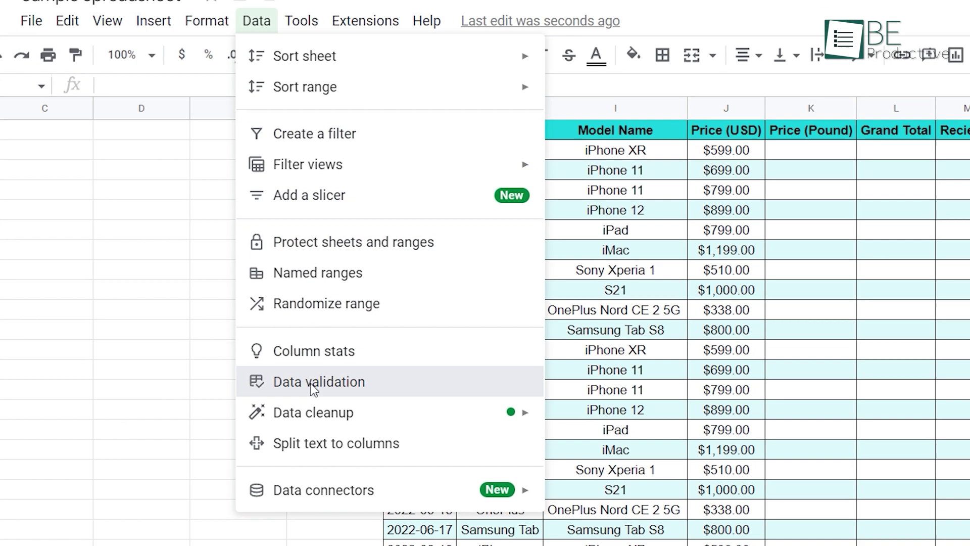
pyautogui.click(348, 404)
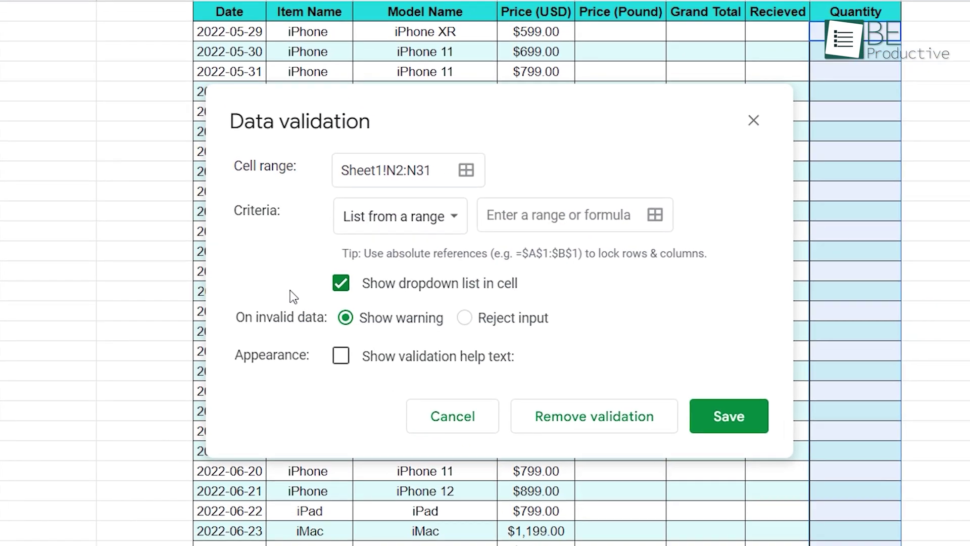
pyautogui.click(417, 231)
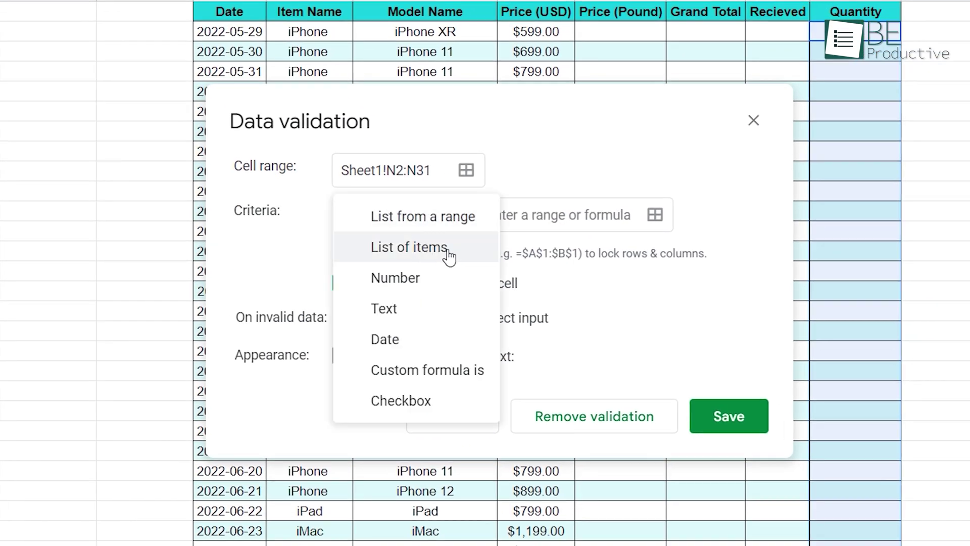
pyautogui.click(449, 257)
pyautogui.click(538, 215)
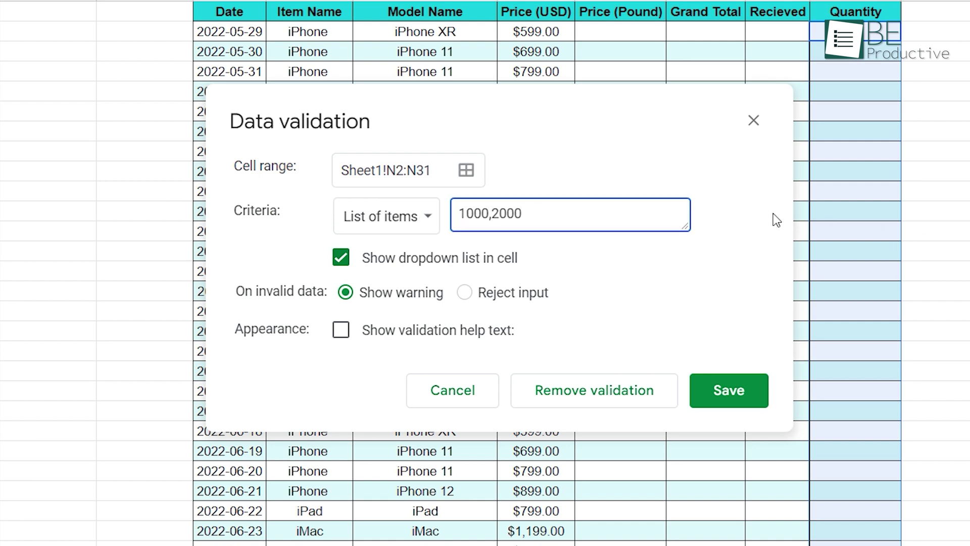
pyautogui.write('000')
pyautogui.click(729, 390)
# Set N2 to 1000 and turn the Recieved column cells into checkboxes
pyautogui.click(890, 31)
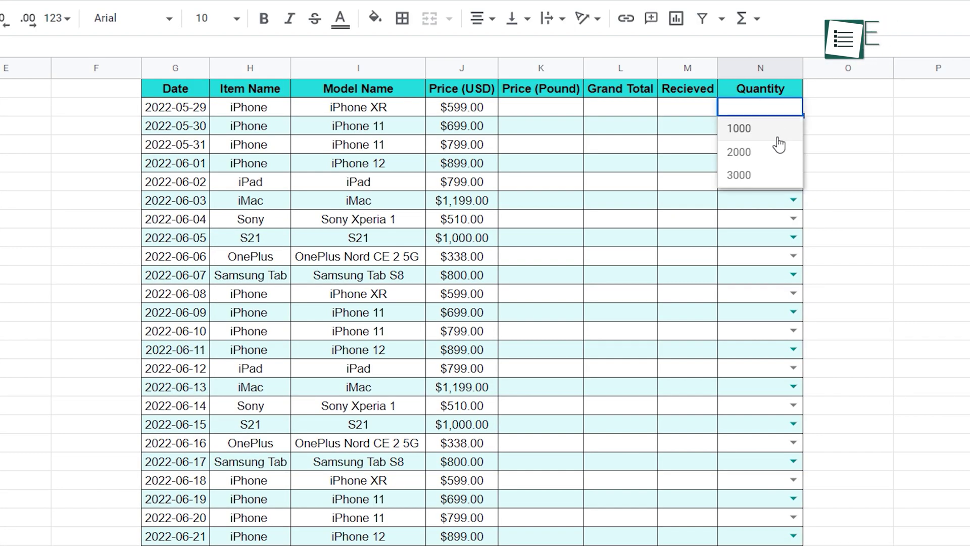
pyautogui.click(778, 139)
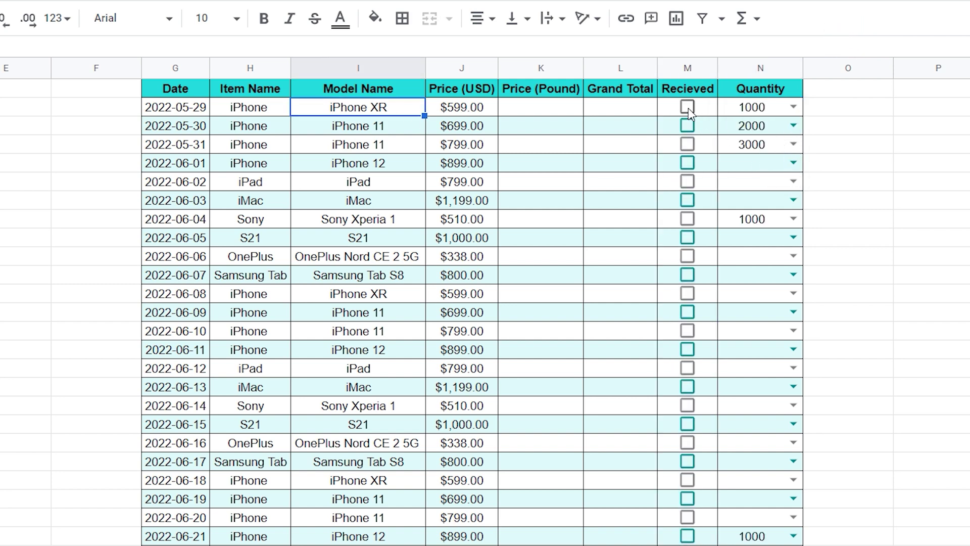
pyautogui.click(688, 108)
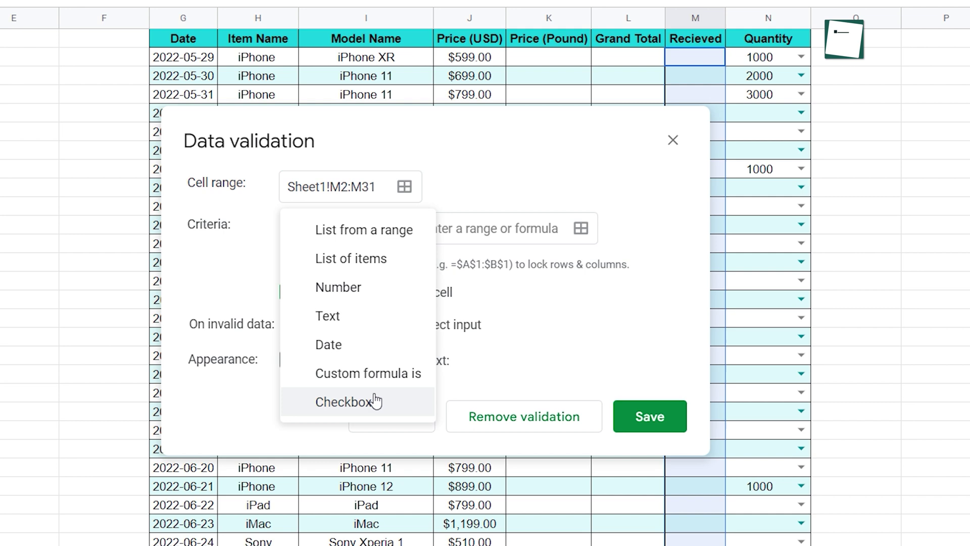
pyautogui.click(374, 403)
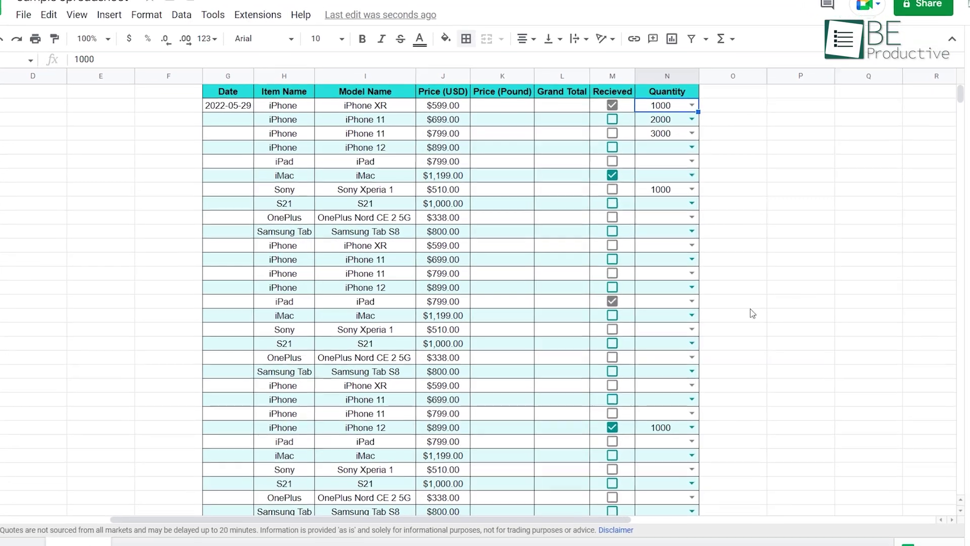
# Pick dates for G2–G5: 2022-05-30, 2022-05-31, 2022-05-19 and 2022-05-05
pyautogui.click(224, 100)
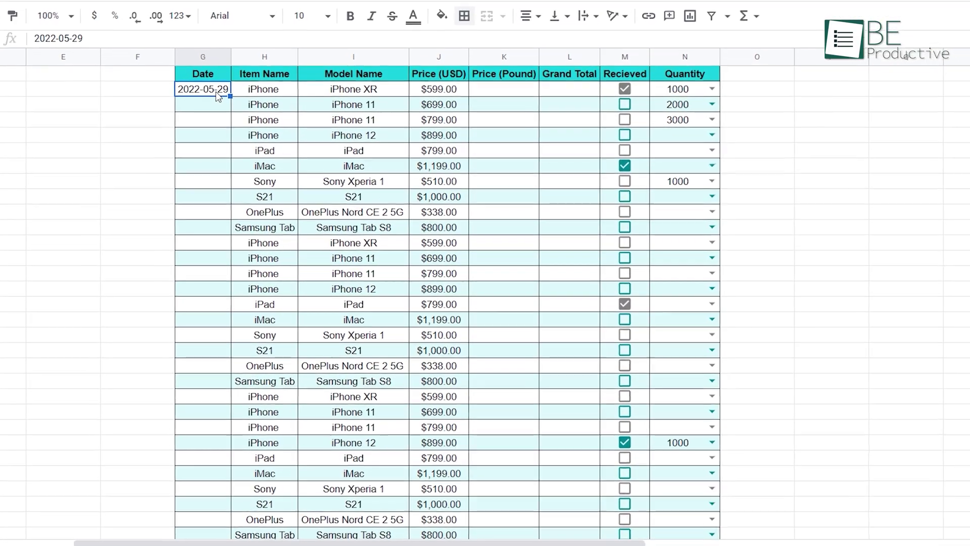
pyautogui.doubleClick(195, 81)
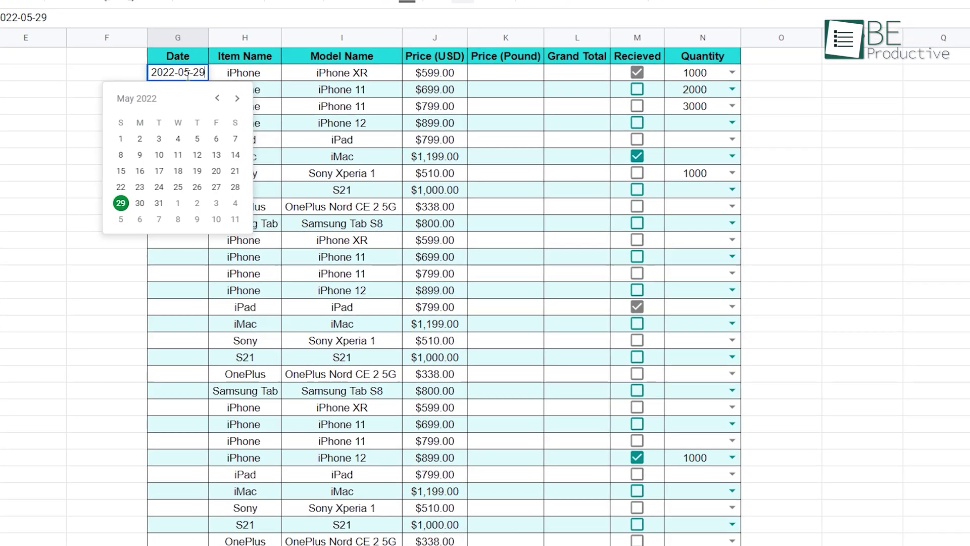
pyautogui.click(118, 198)
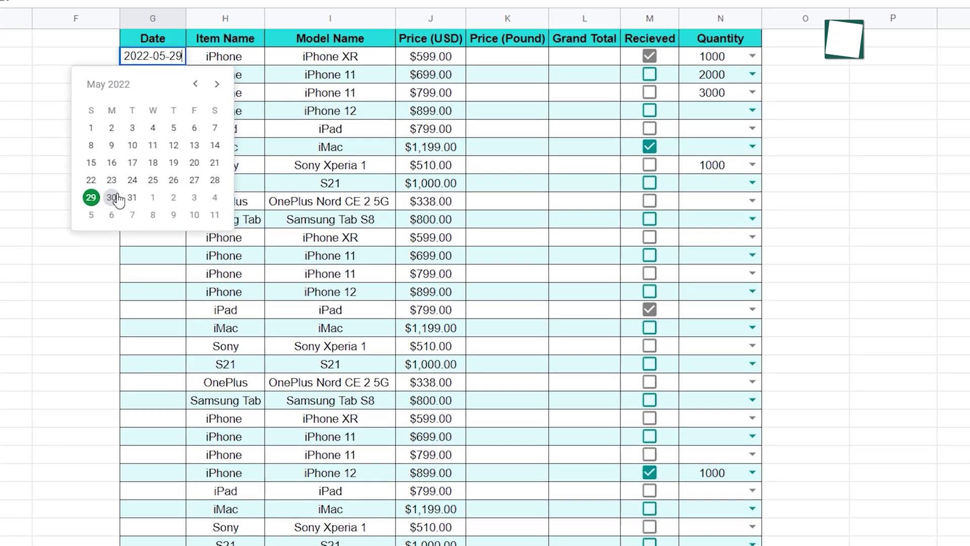
pyautogui.doubleClick(159, 77)
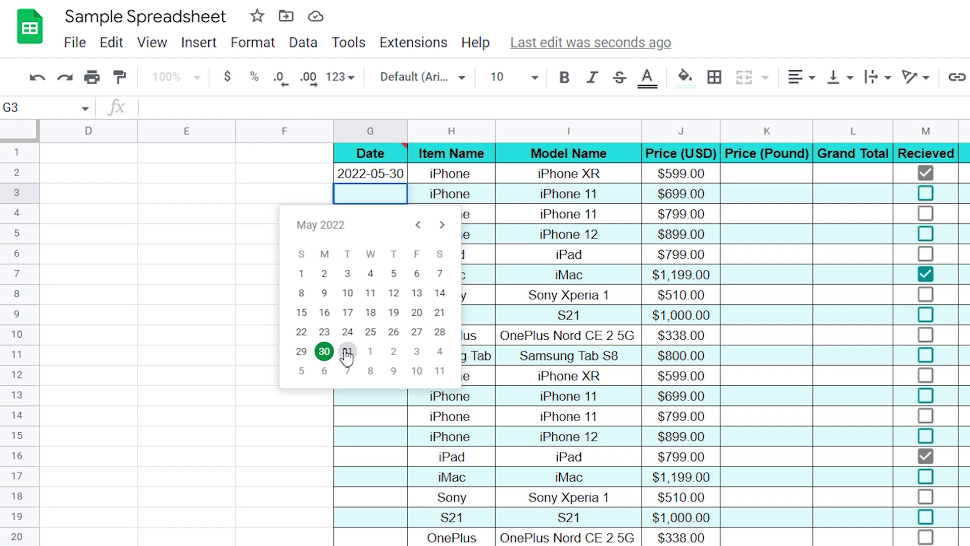
pyautogui.click(347, 352)
pyautogui.doubleClick(380, 214)
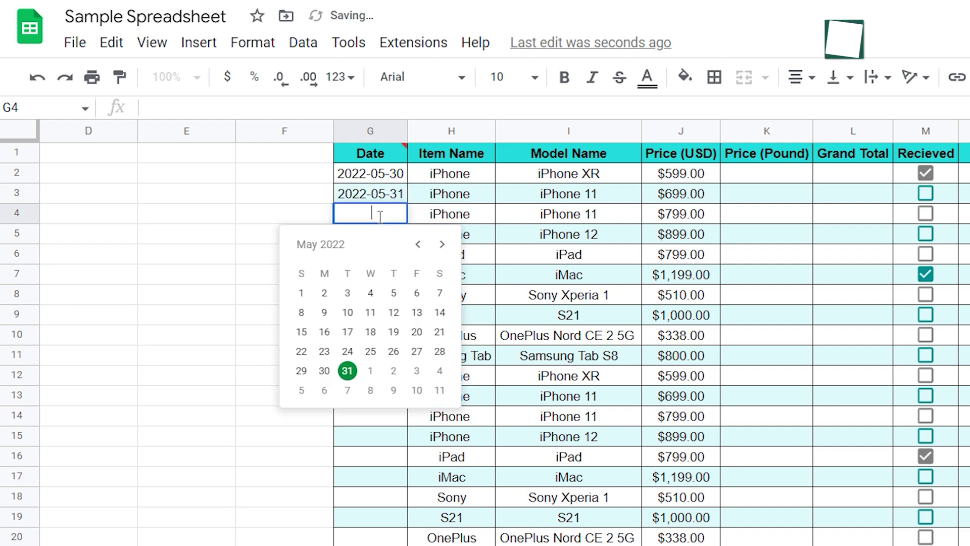
pyautogui.click(394, 332)
pyautogui.doubleClick(372, 236)
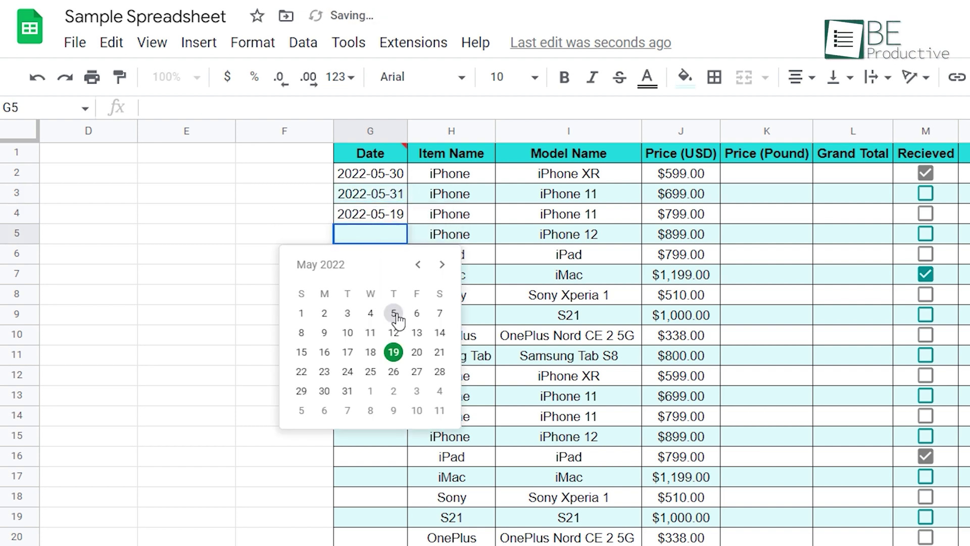
pyautogui.click(394, 312)
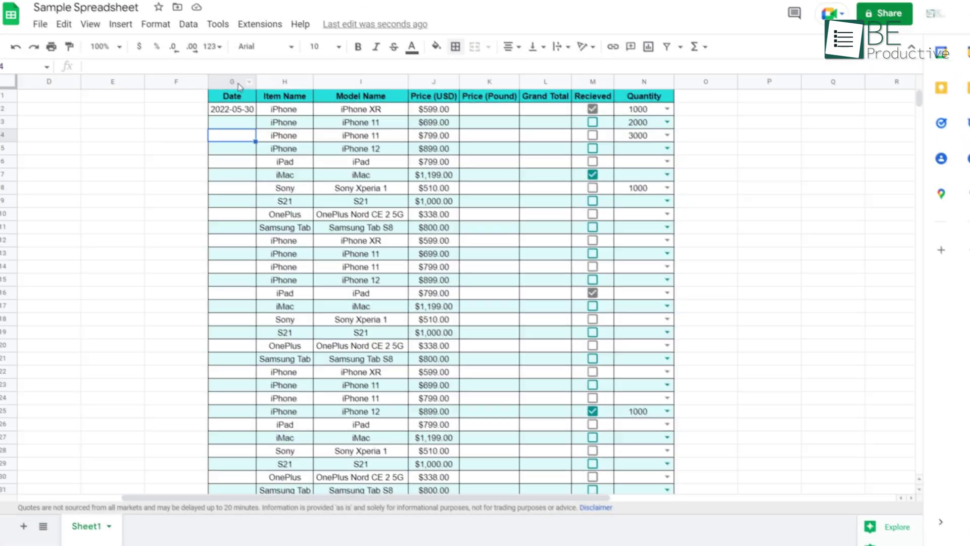
# Add a data validation rule requiring valid dates in column G
pyautogui.click(238, 84)
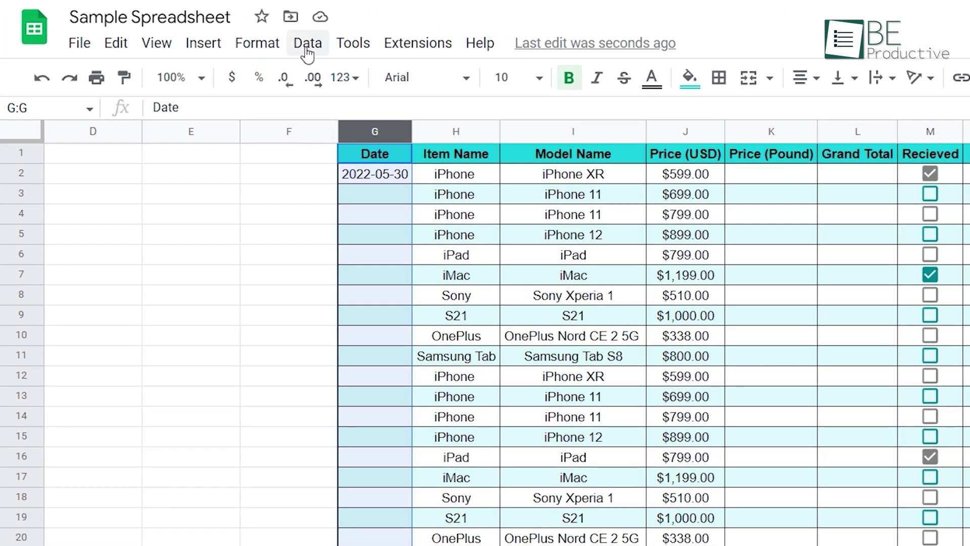
pyautogui.click(188, 25)
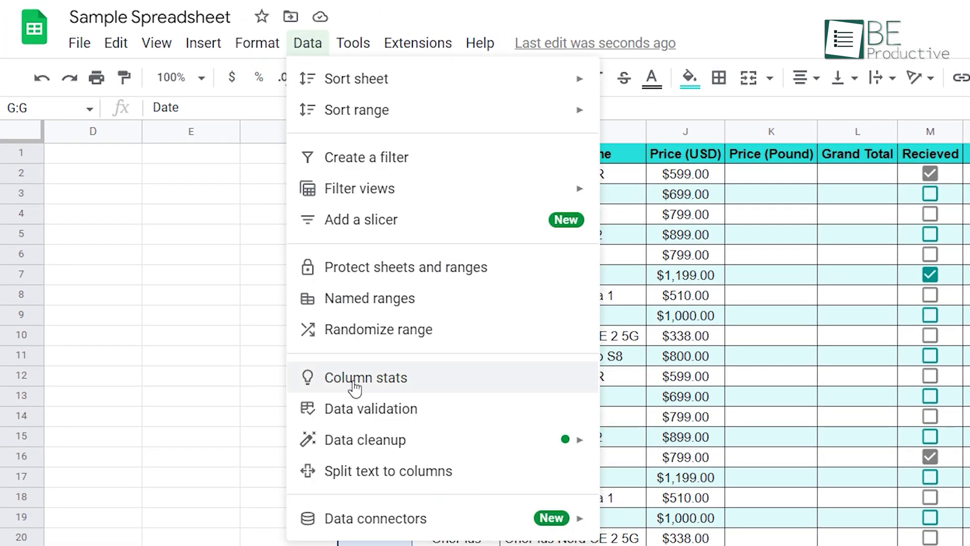
pyautogui.click(308, 408)
pyautogui.click(374, 223)
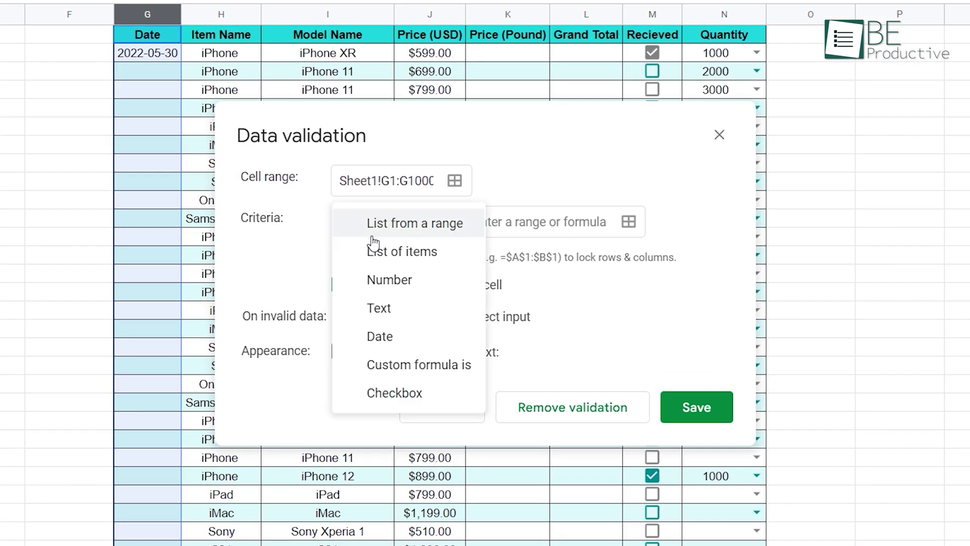
pyautogui.click(380, 335)
pyautogui.click(669, 353)
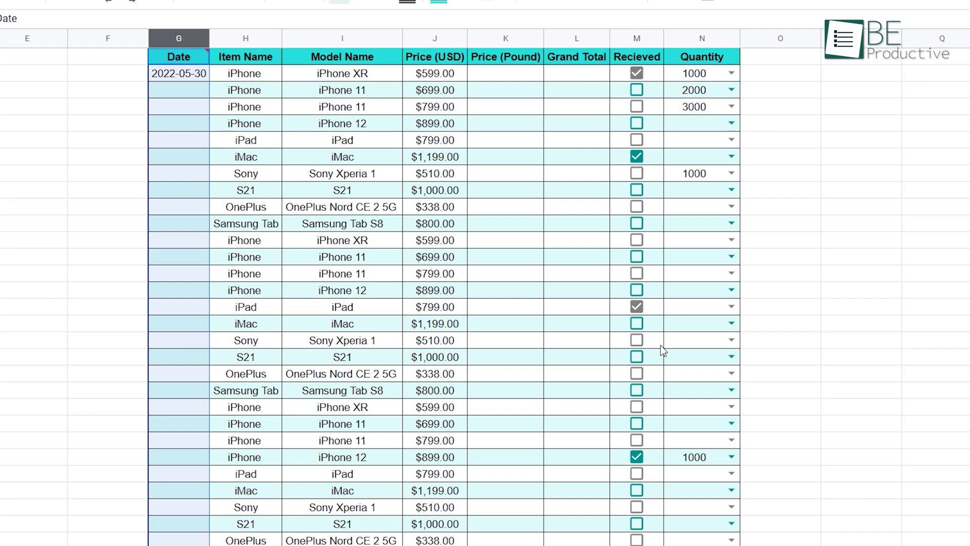
# Reset cell G3 to 2022-05-31
pyautogui.click(182, 146)
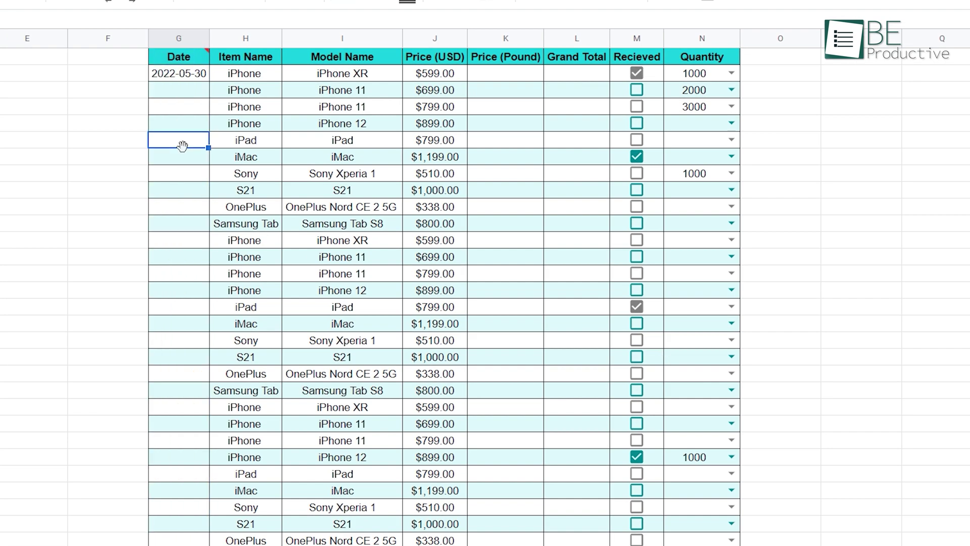
pyautogui.click(185, 89)
pyautogui.doubleClick(185, 90)
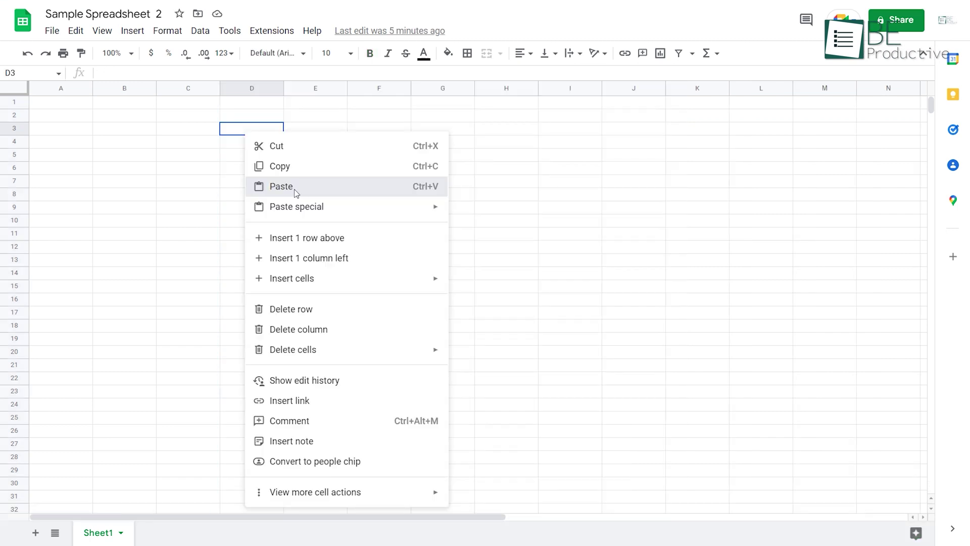
# Paste the copied table starting at D3, then select cell J11
pyautogui.click(281, 186)
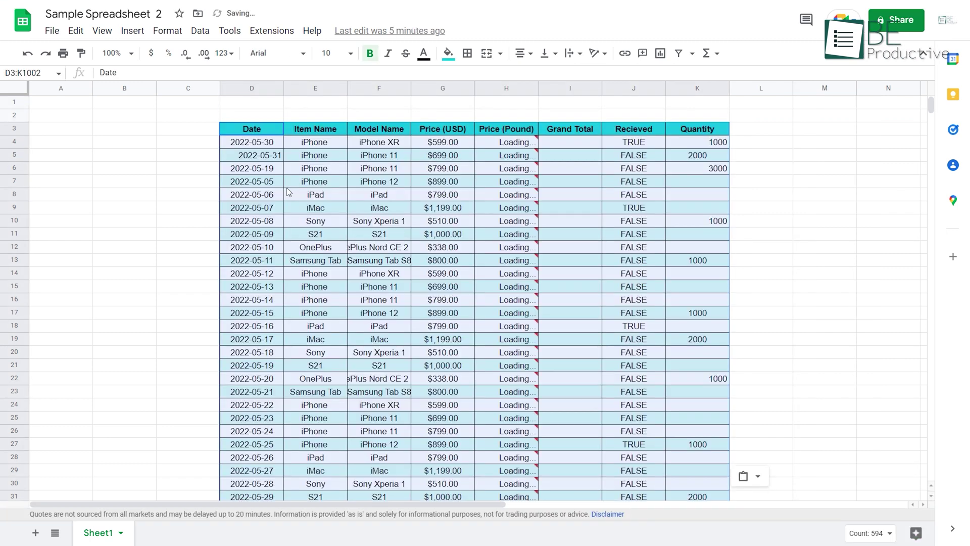
pyautogui.click(778, 343)
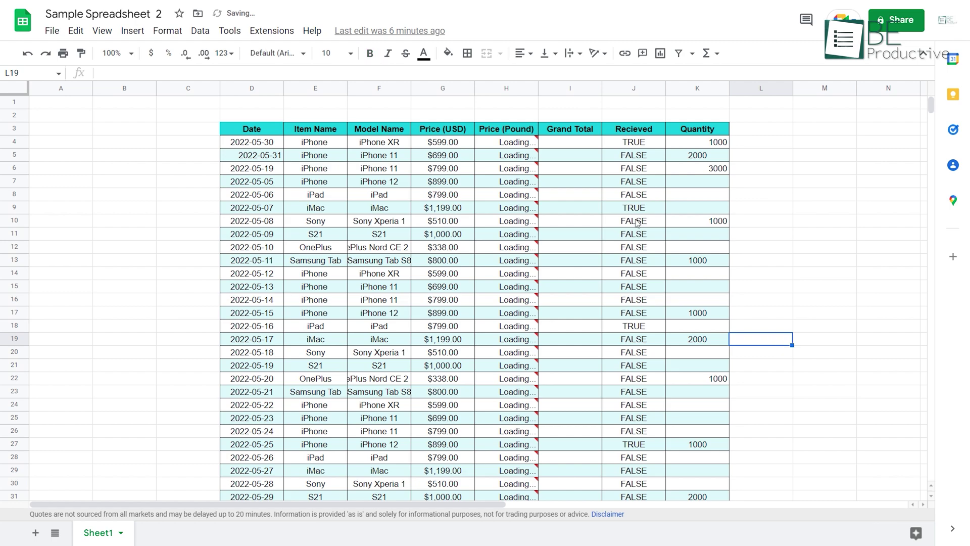
pyautogui.click(634, 235)
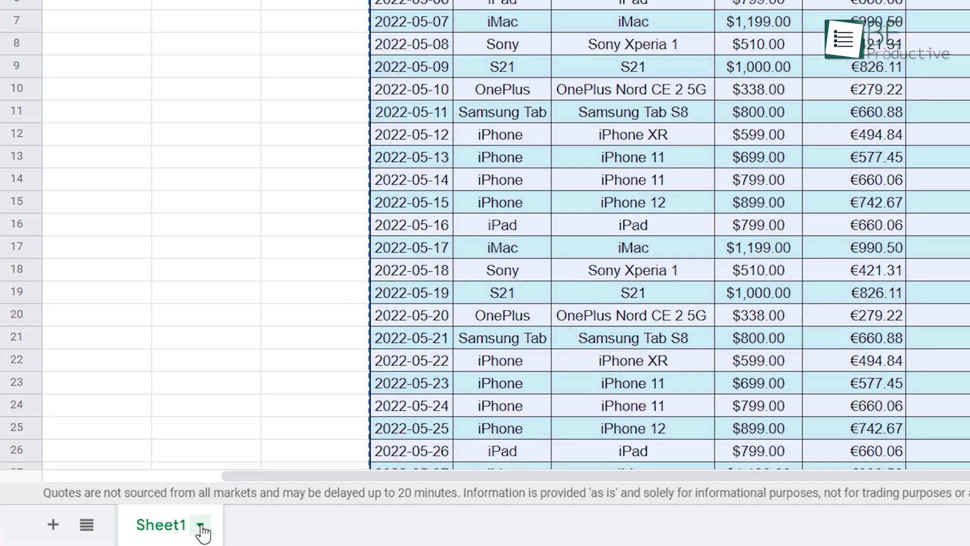
# Copy Sheet1 into the existing Sample Spreadsheet 2 using its pasted web address
pyautogui.click(120, 512)
pyautogui.moveTo(241, 229)
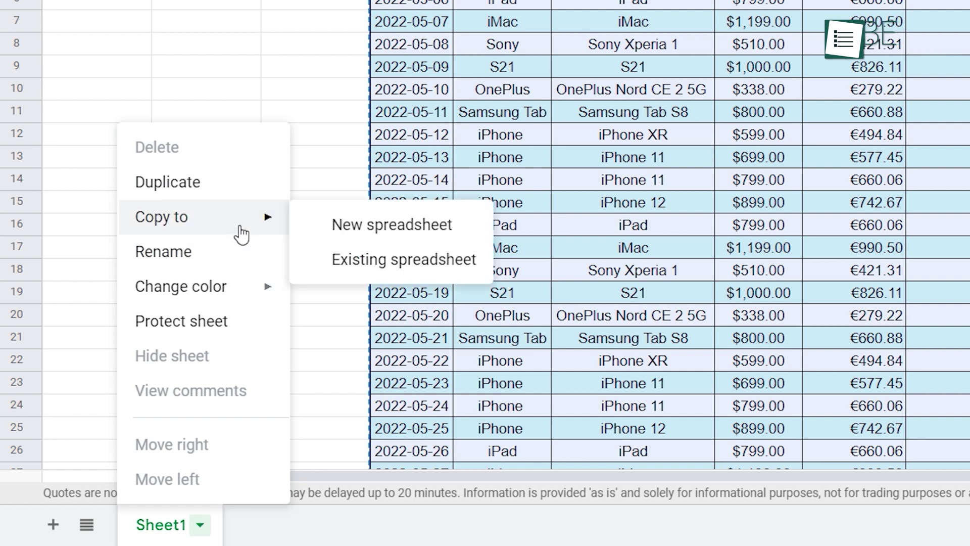
pyautogui.click(369, 268)
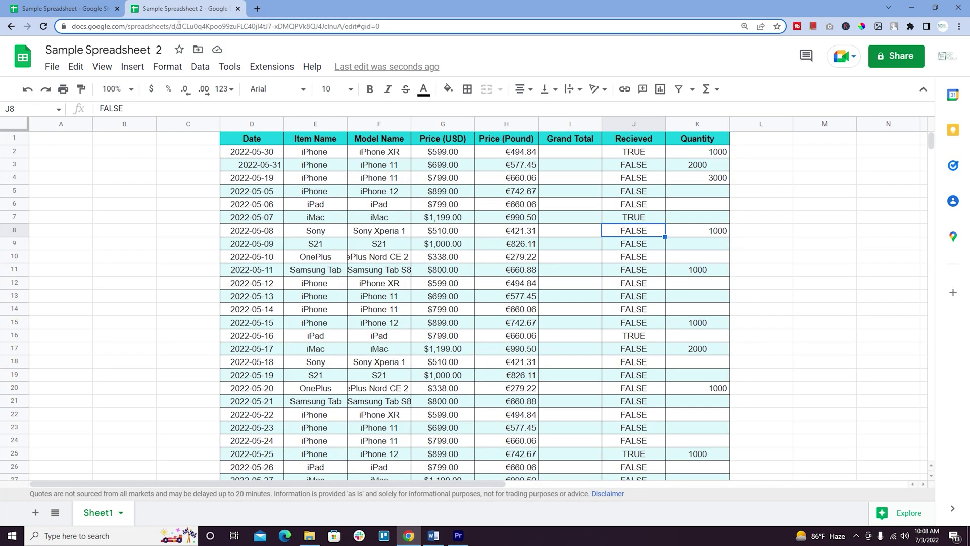
pyautogui.rightClick(180, 26)
pyautogui.click(211, 96)
pyautogui.click(65, 9)
pyautogui.click(323, 430)
pyautogui.hotkey('ctrl', 'v')
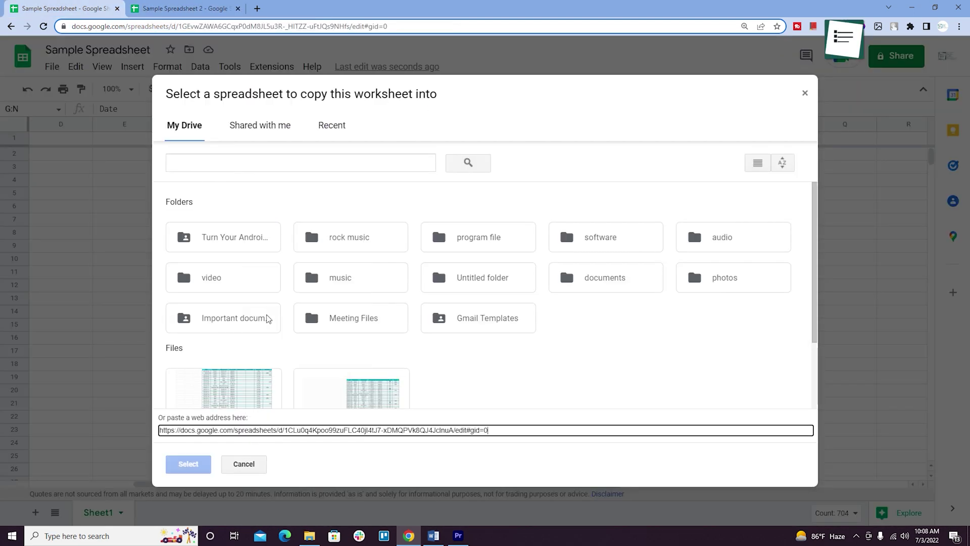
pyautogui.click(187, 464)
pyautogui.click(541, 316)
# Switch to Sample Spreadsheet 2, open the Copy of Sheet1 tab and select cells there
pyautogui.click(184, 9)
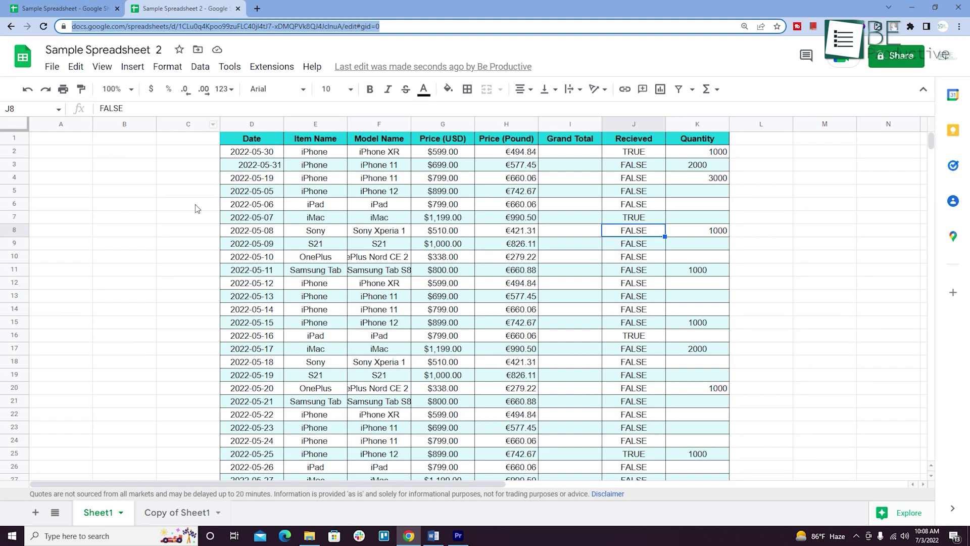
pyautogui.click(176, 512)
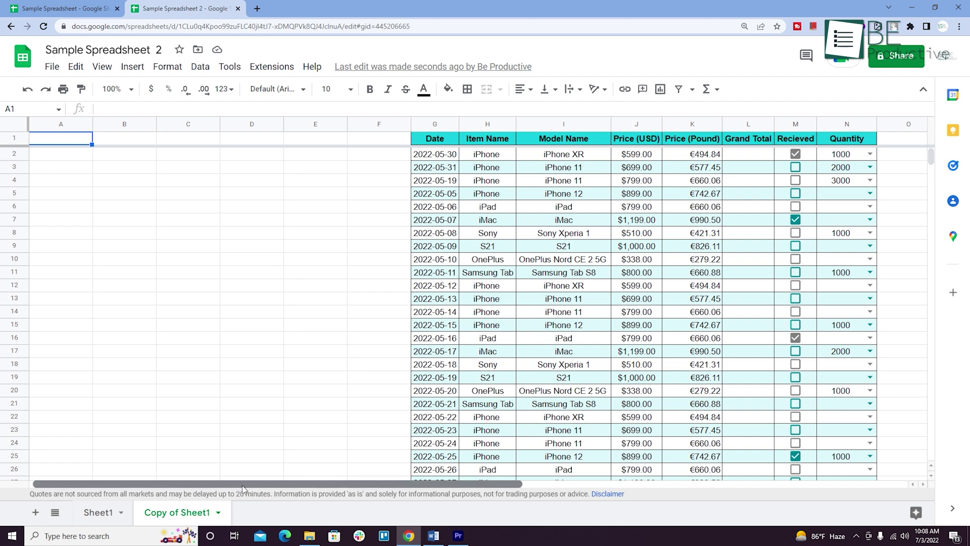
pyautogui.moveTo(242, 484); pyautogui.dragTo(357, 481)
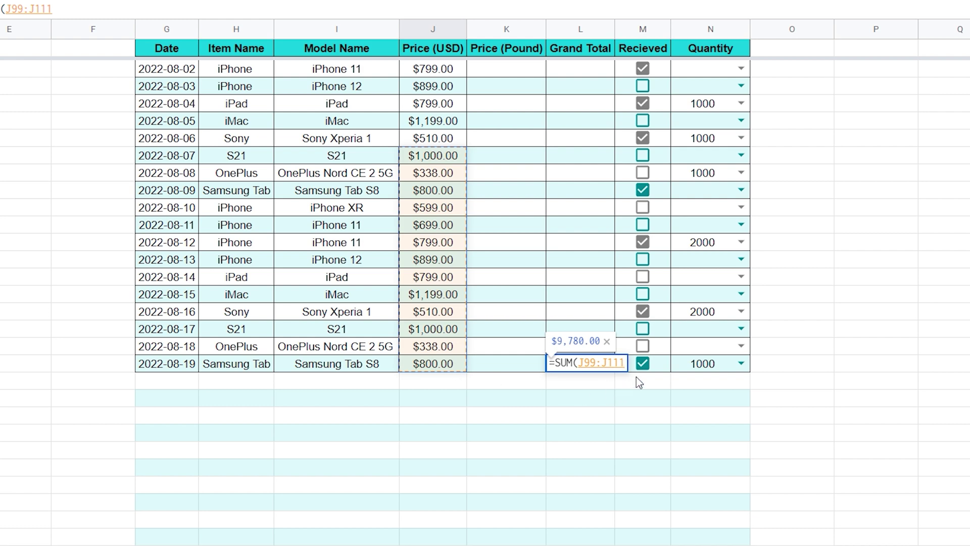
# Replace the J99:J111 Grand Total with a SUM from J2 to the last price, giving $84,062.00
pyautogui.press('Return')
pyautogui.click(595, 370)
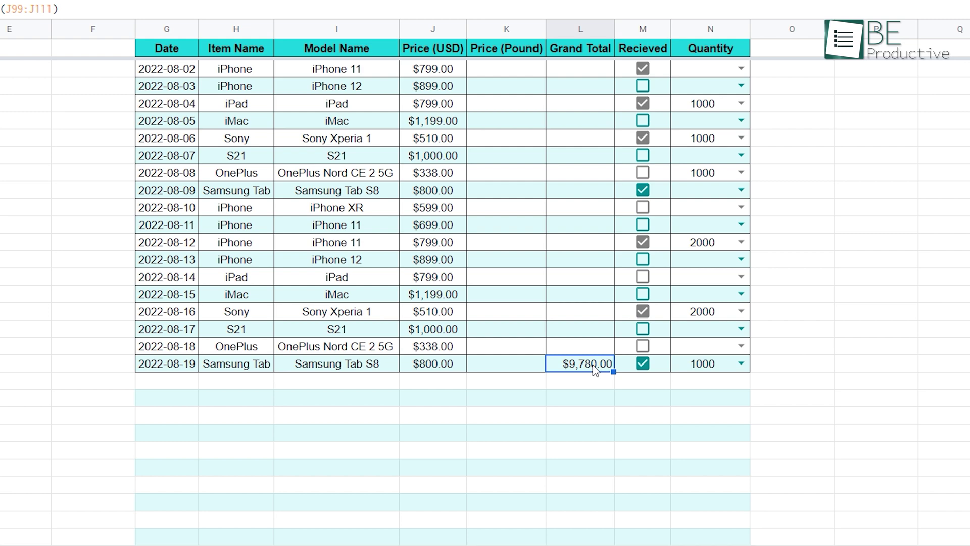
pyautogui.press('BackSpace')
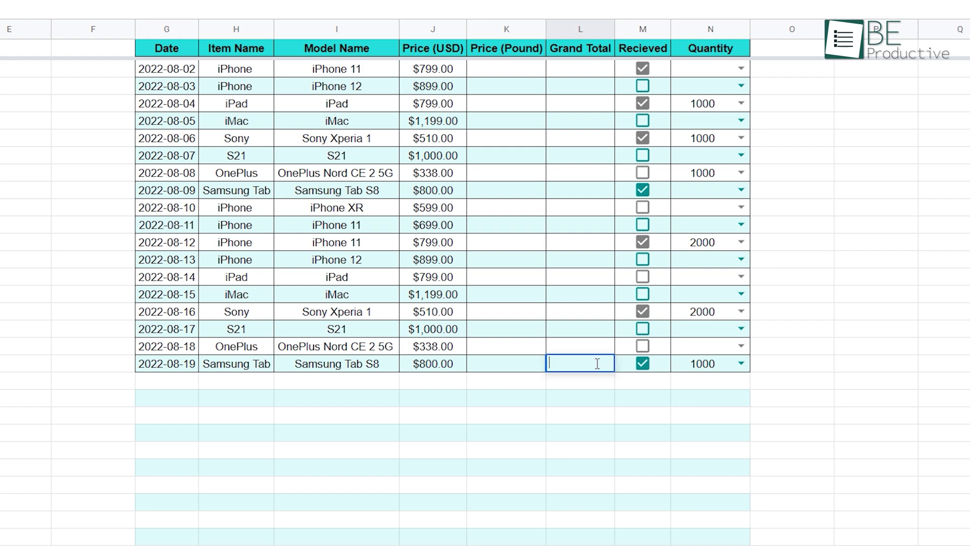
pyautogui.write('=sum')
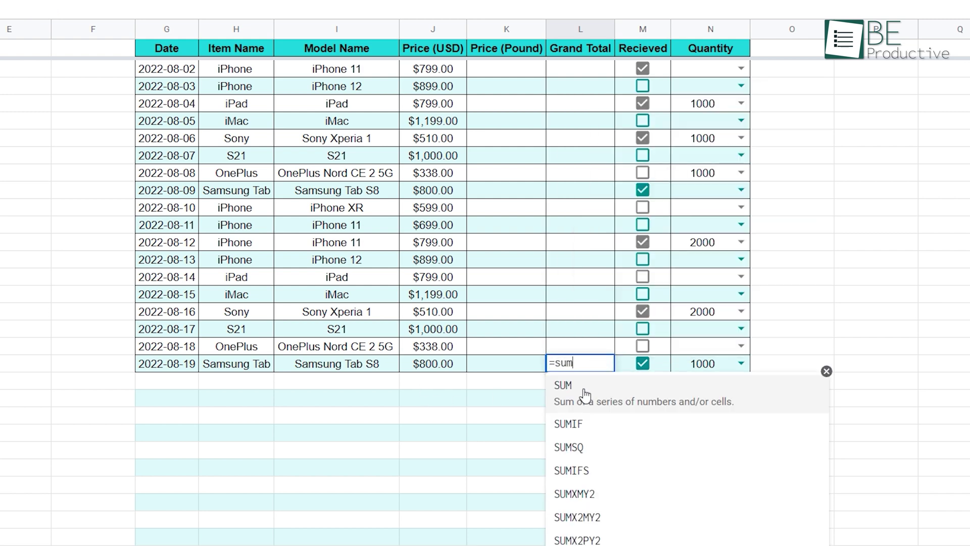
pyautogui.click(584, 395)
pyautogui.scroll(20, 433, 252)
pyautogui.moveTo(433, 69); pyautogui.dragTo(454, 246)
pyautogui.press('Return')
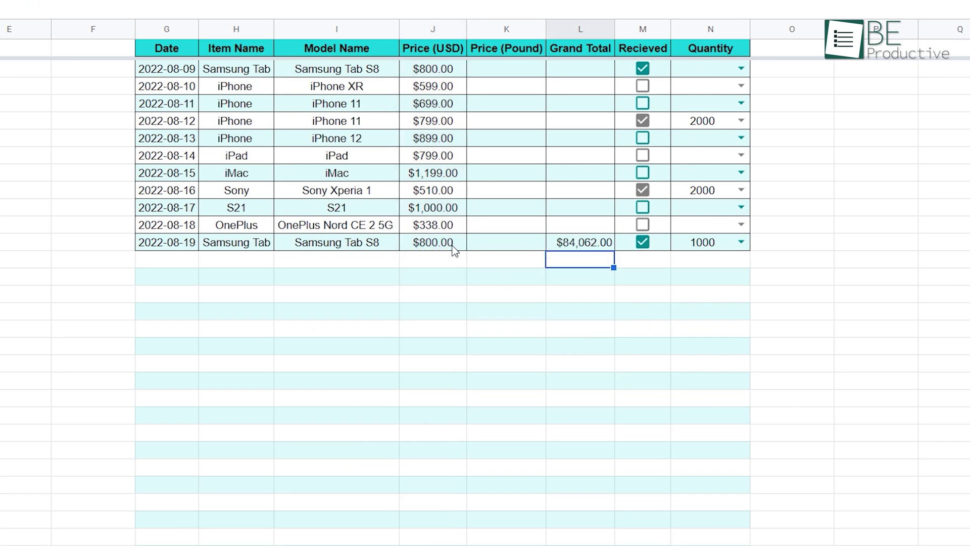
# Enter $500 in the empty price cell below the last price
pyautogui.click(446, 258)
pyautogui.write('$5')
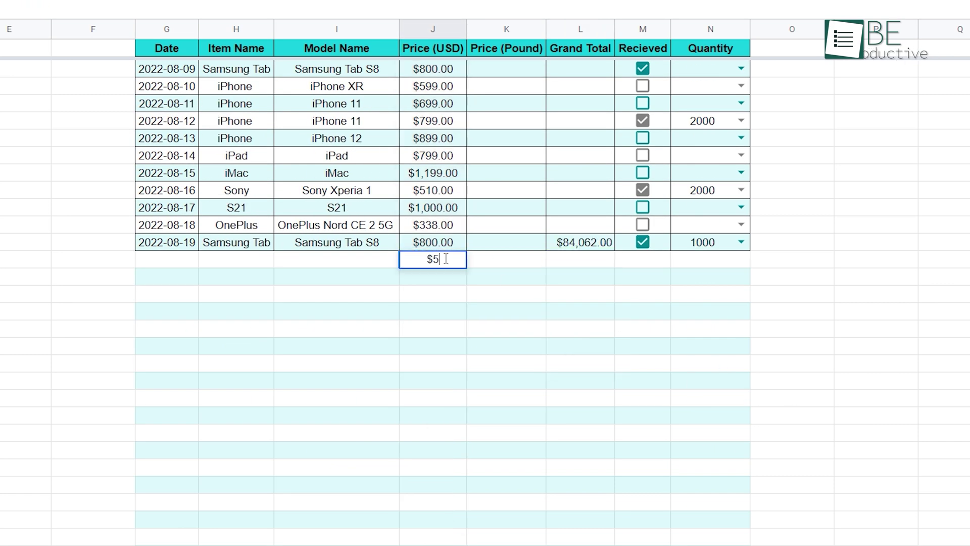
pyautogui.write('00')
pyautogui.press('Return')
# Change Grand Total L111 to =SUM(J2:J) and add $600 in J113
pyautogui.click(585, 247)
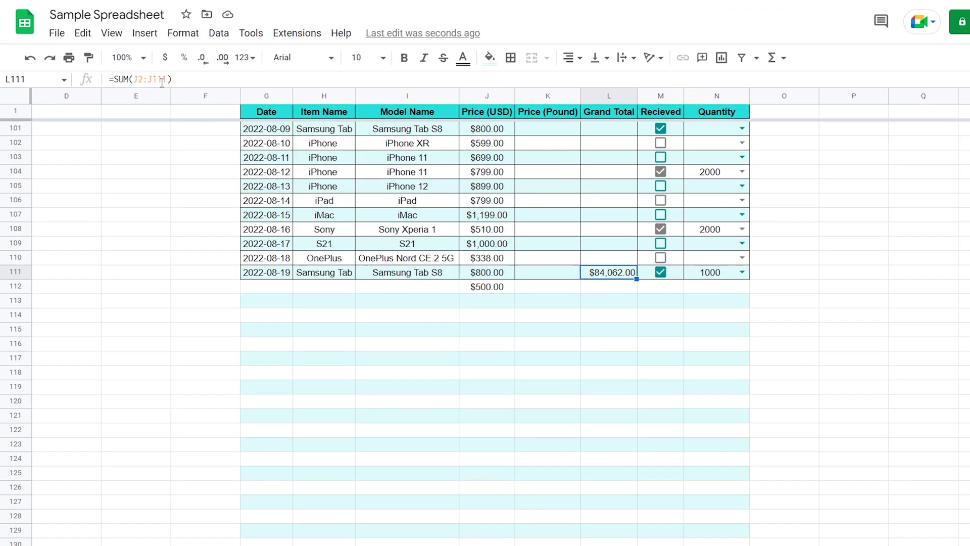
pyautogui.click(45, 7)
pyautogui.press('BackSpace')
pyautogui.press('BackSpace')
pyautogui.press('BackSpace')
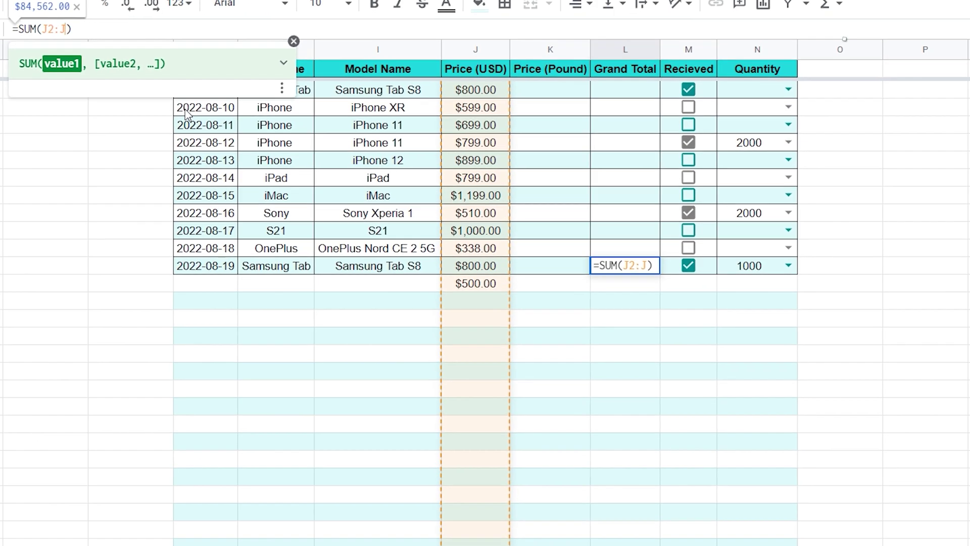
pyautogui.press('Return')
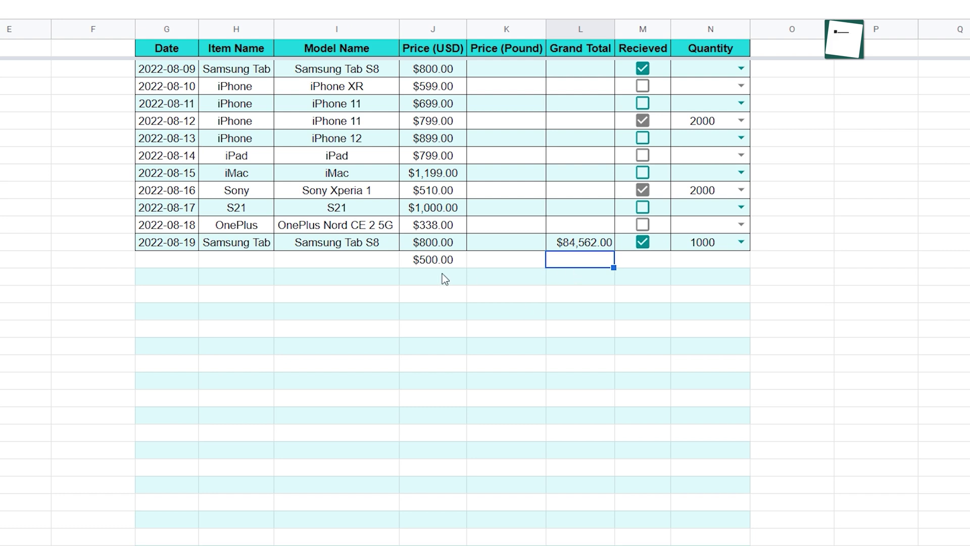
pyautogui.click(443, 277)
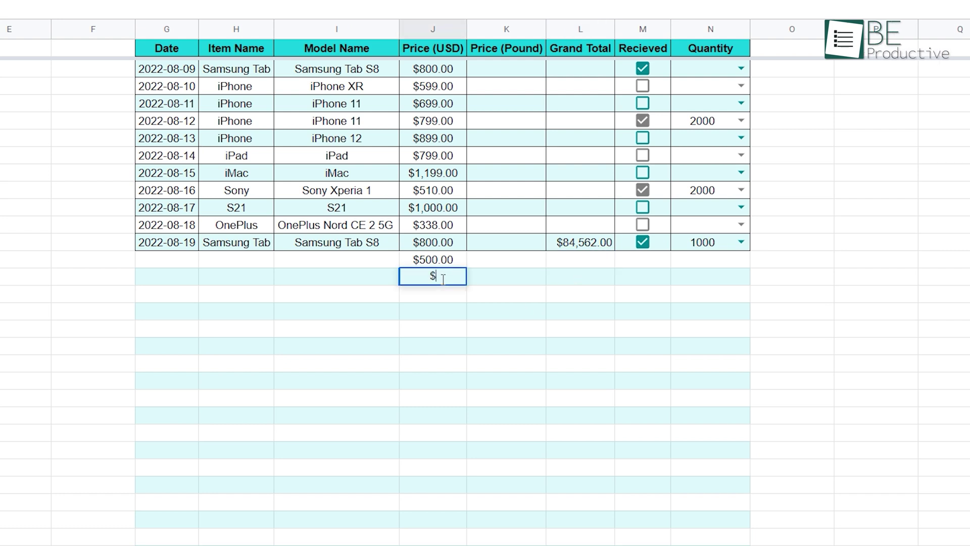
pyautogui.press('Return')
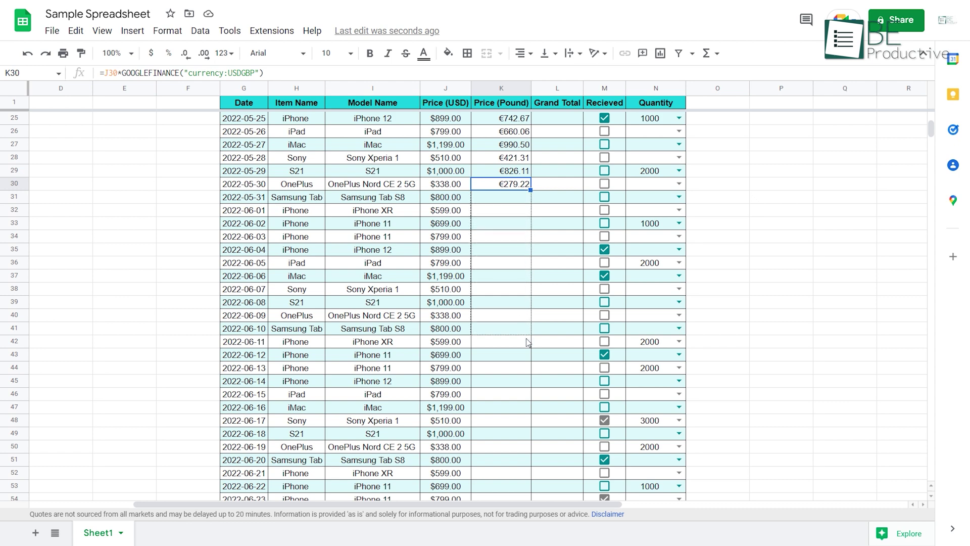
# Enter =J2*GOOGLEFINANCE("currency:USDGBP") in K2 and fill it down column K
pyautogui.moveTo(525, 355); pyautogui.dragTo(526, 359)
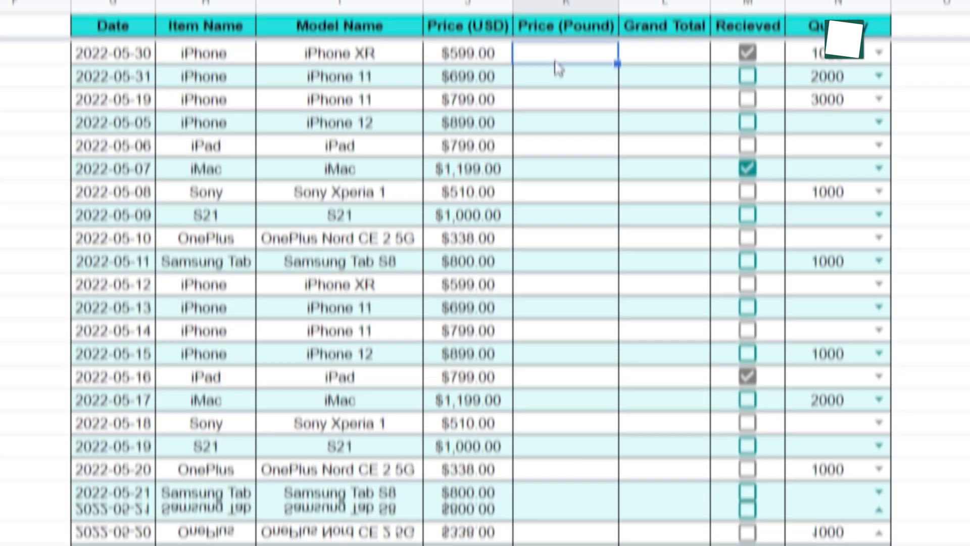
pyautogui.write('=')
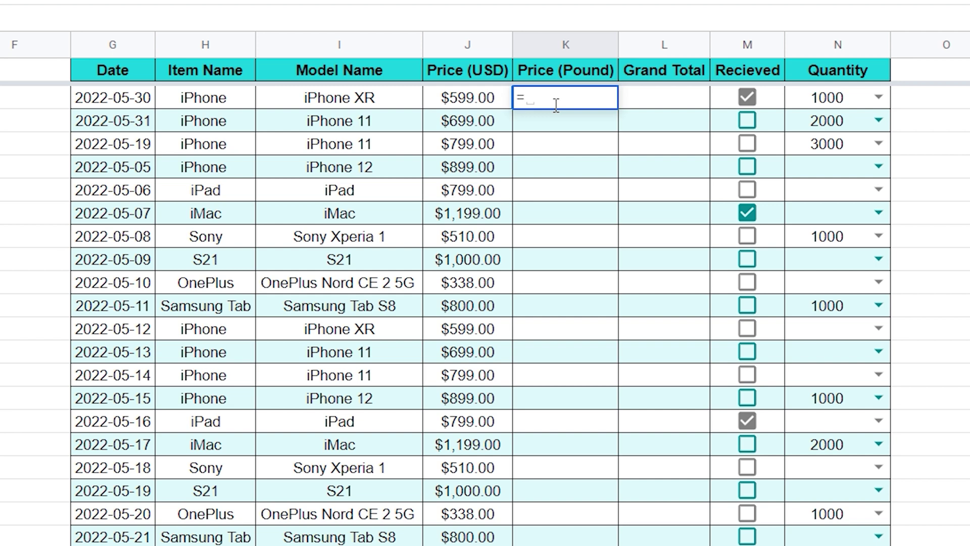
pyautogui.click(493, 103)
pyautogui.write('*')
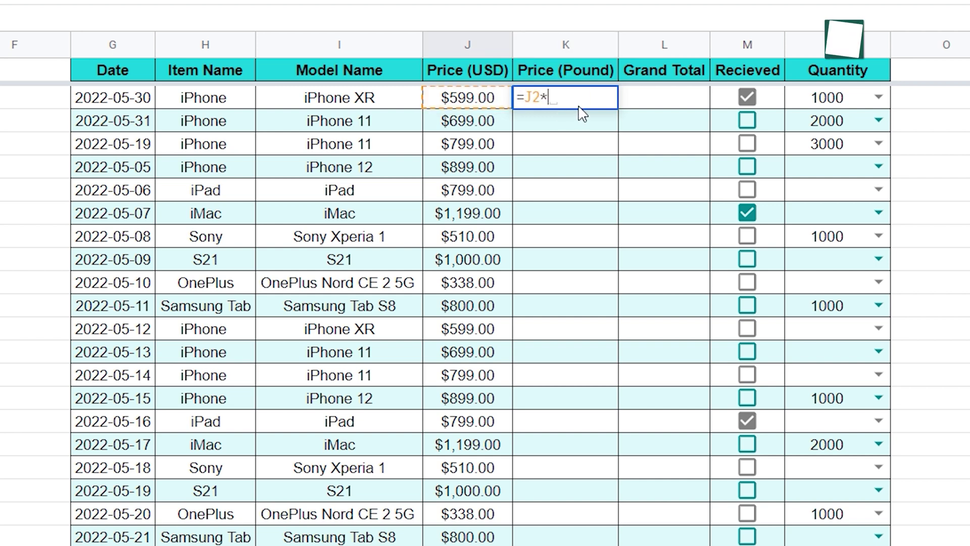
pyautogui.write('googl')
pyautogui.press('Tab')
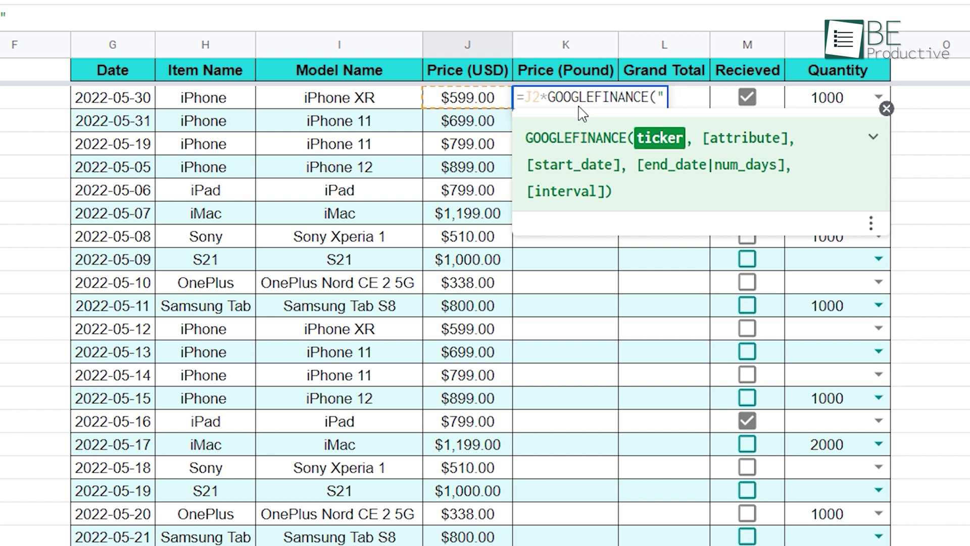
pyautogui.write('"currency:USDG')
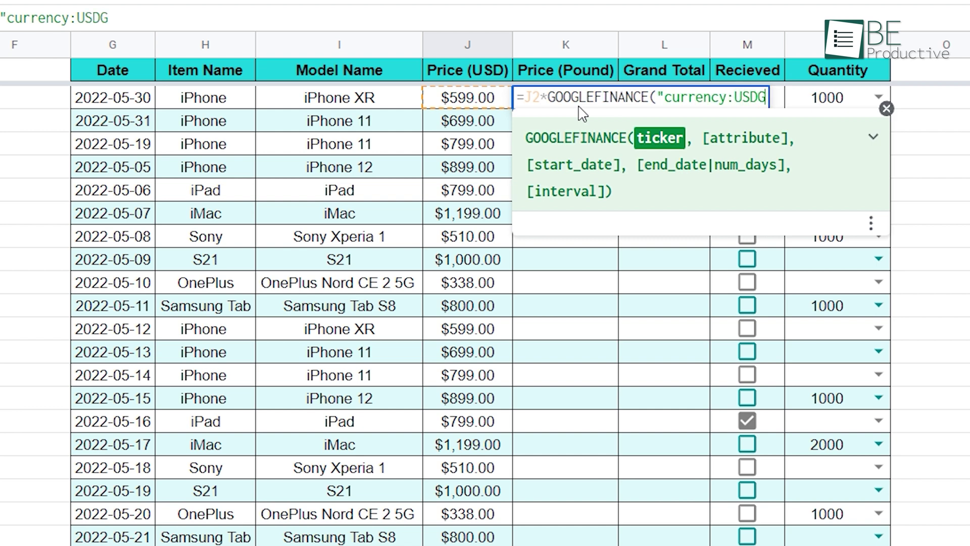
pyautogui.write('BP')
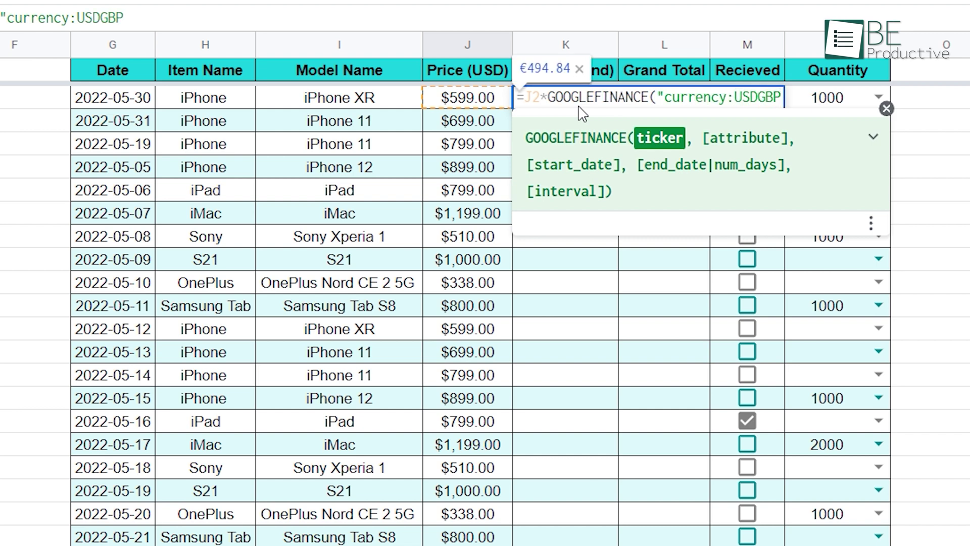
pyautogui.write(')')
pyautogui.press('Return')
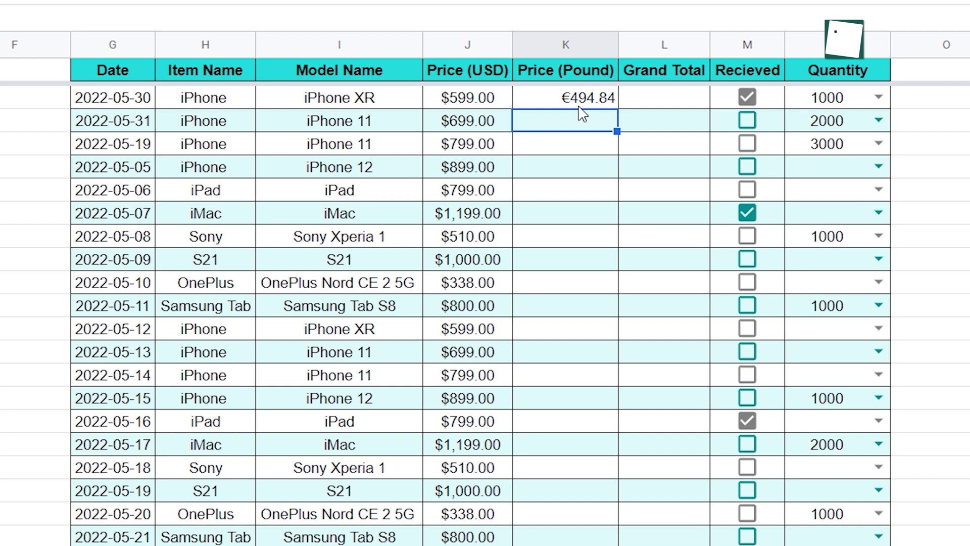
pyautogui.click(601, 106)
pyautogui.moveTo(617, 108); pyautogui.dragTo(566, 545)
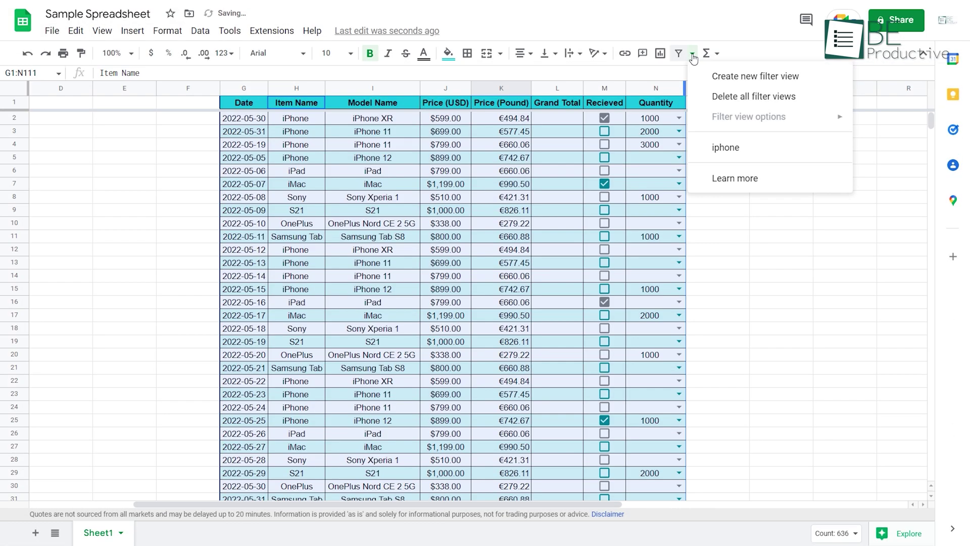
# Create a filter view named 'iphone' that filters Item Name to iPhone only
pyautogui.click(725, 147)
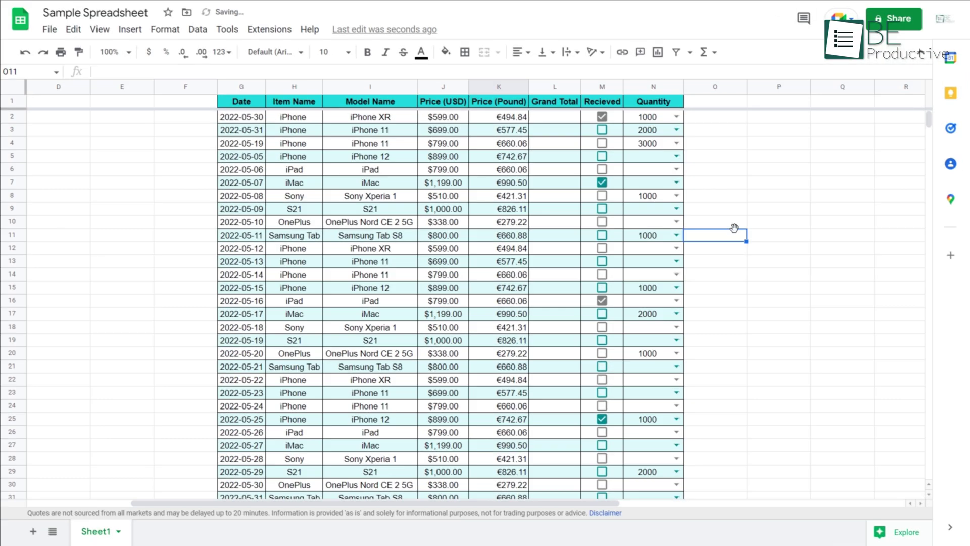
pyautogui.click(692, 53)
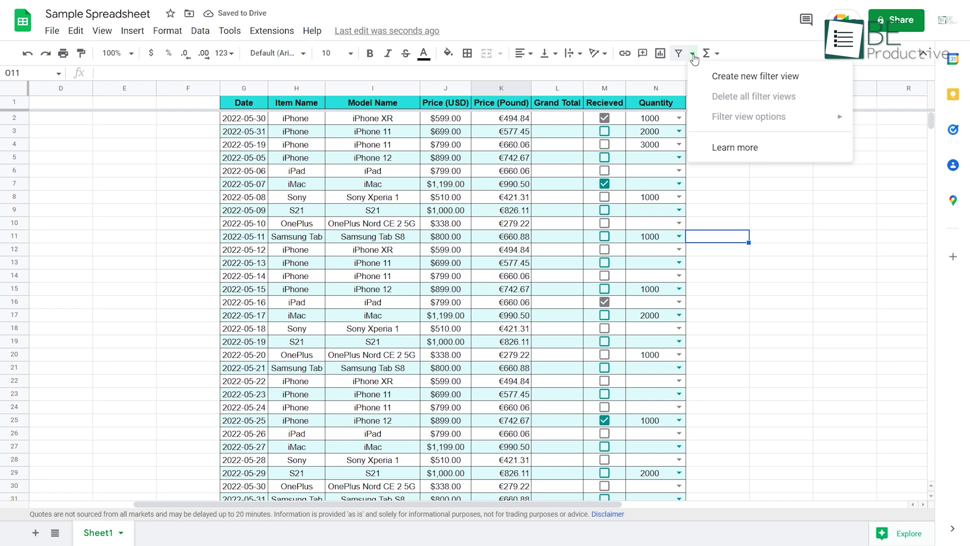
pyautogui.click(724, 77)
pyautogui.click(86, 93)
pyautogui.write('iphone')
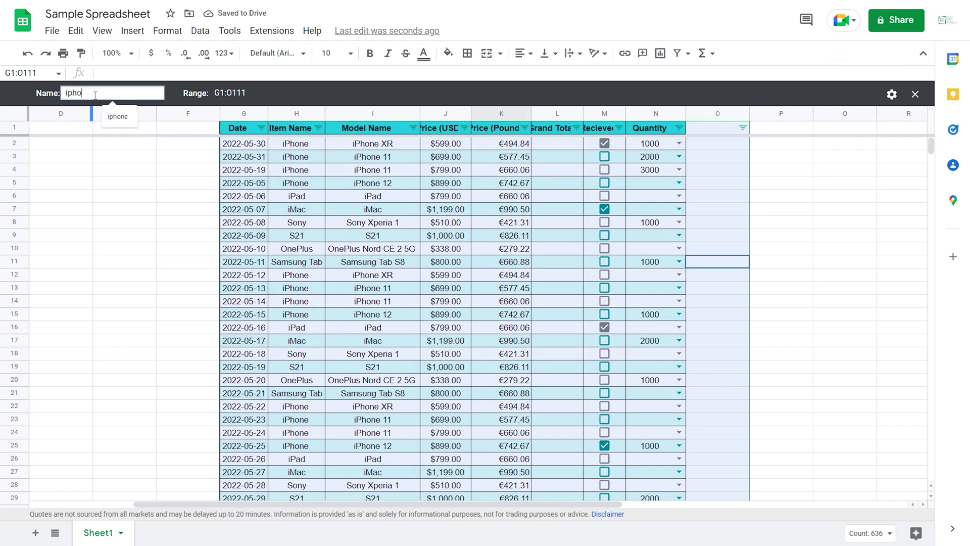
pyautogui.click(318, 128)
pyautogui.click(195, 284)
pyautogui.click(209, 383)
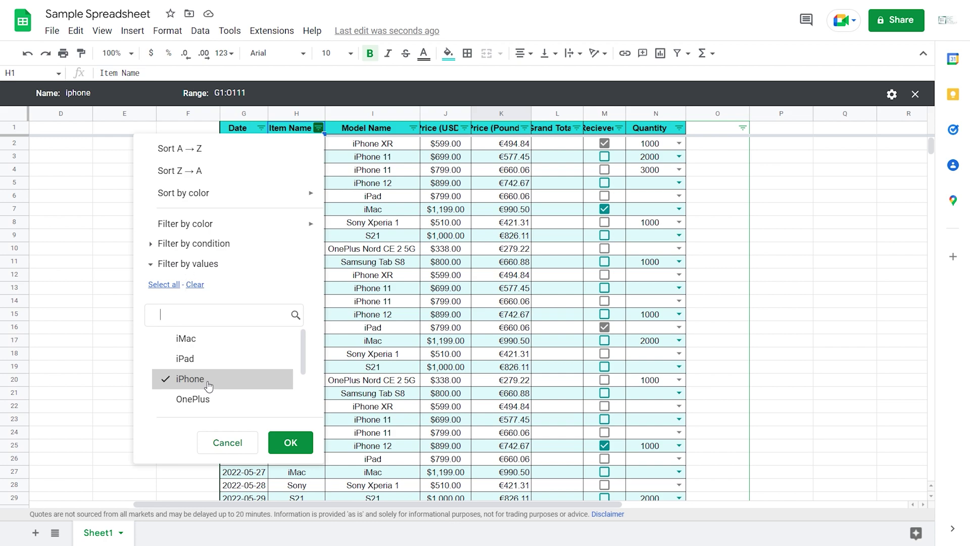
pyautogui.click(291, 442)
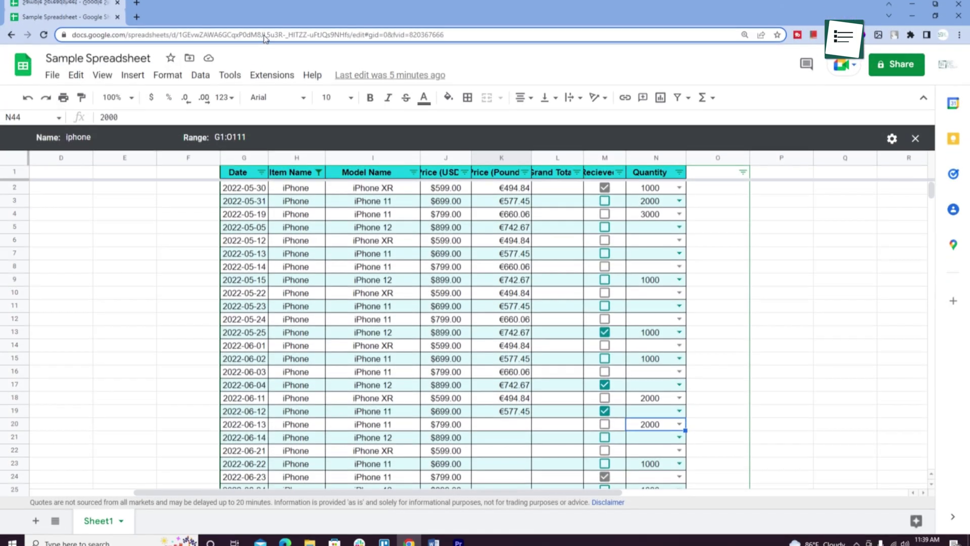
# Open the iphone filter view's link in a new tab, then delete '5G' from the row 10 model name
pyautogui.click(251, 26)
pyautogui.rightClick(251, 26)
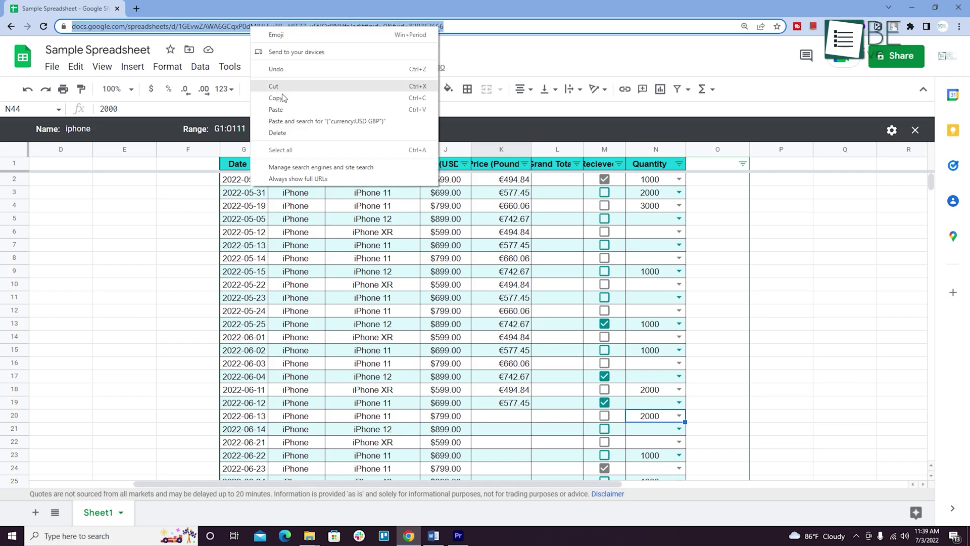
pyautogui.click(268, 88)
pyautogui.click(136, 9)
pyautogui.hotkey('ctrl', 'v')
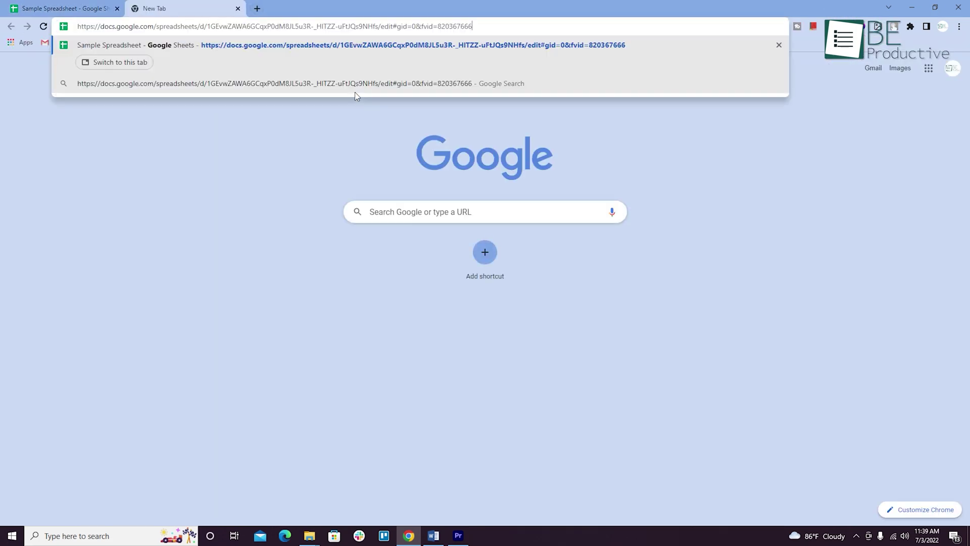
pyautogui.press('Return')
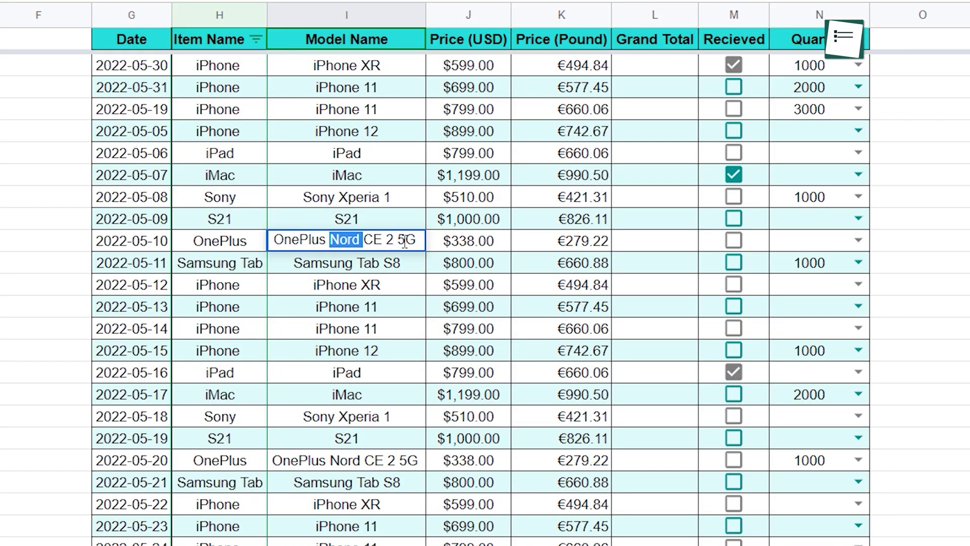
pyautogui.moveTo(420, 240); pyautogui.dragTo(403, 242)
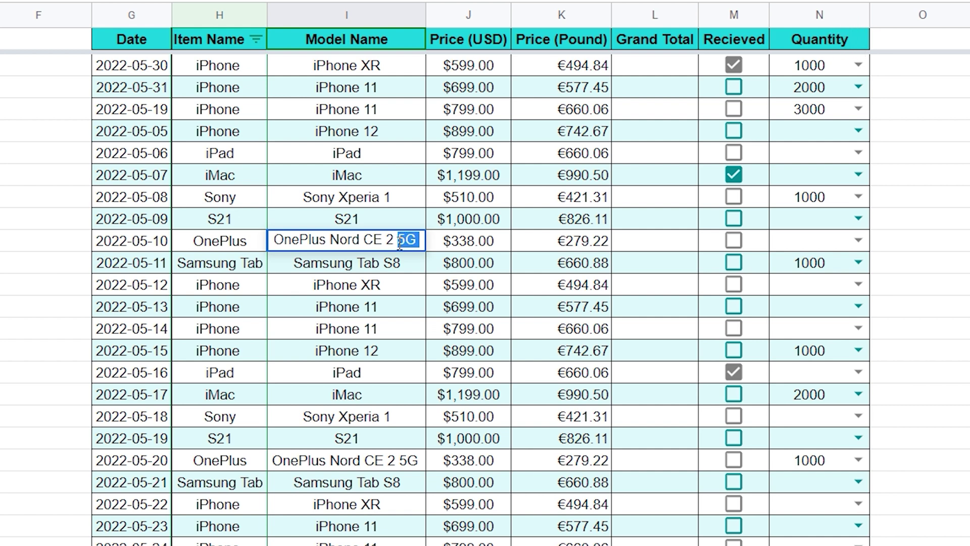
pyautogui.press('BackSpace')
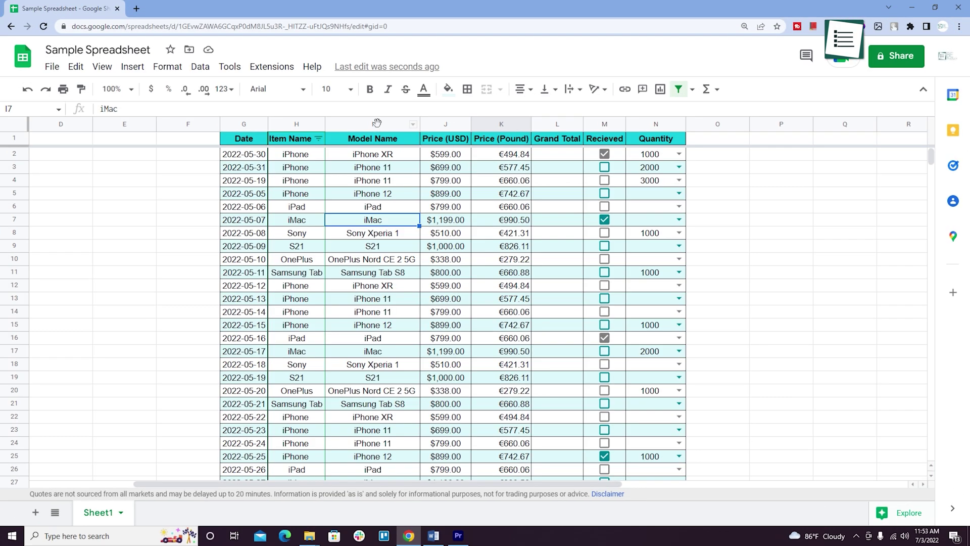
# Copy a range link to the Model Name column (column I) and open it in a new tab
pyautogui.click(377, 122)
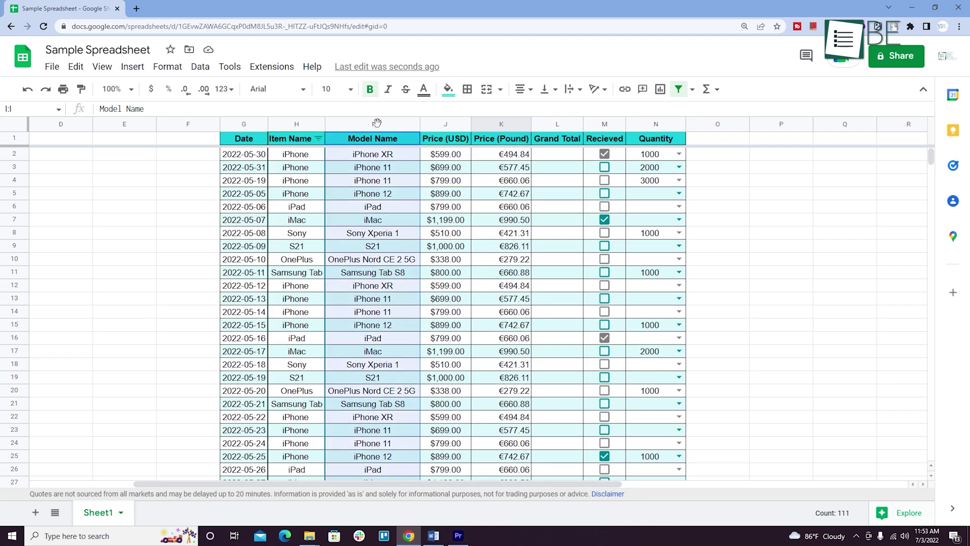
pyautogui.rightClick(377, 123)
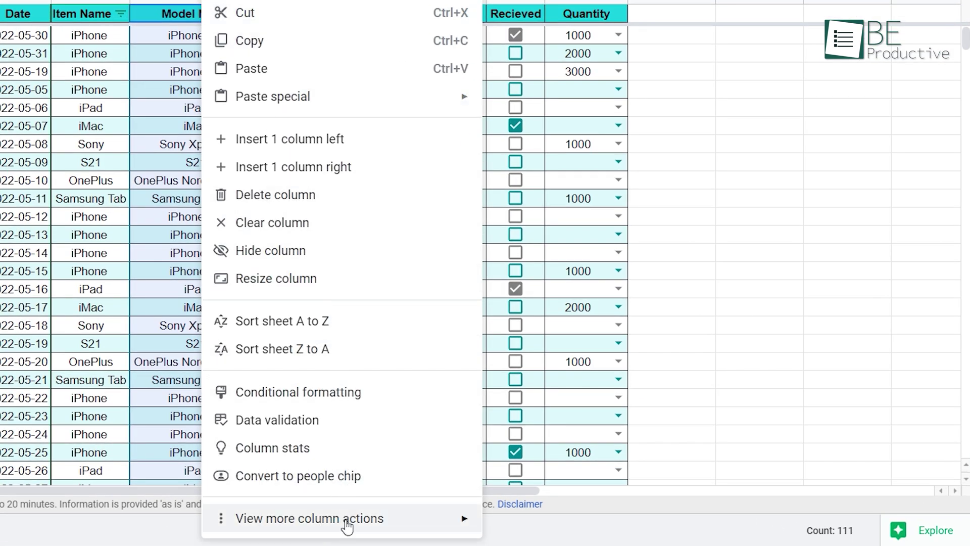
pyautogui.moveTo(347, 525)
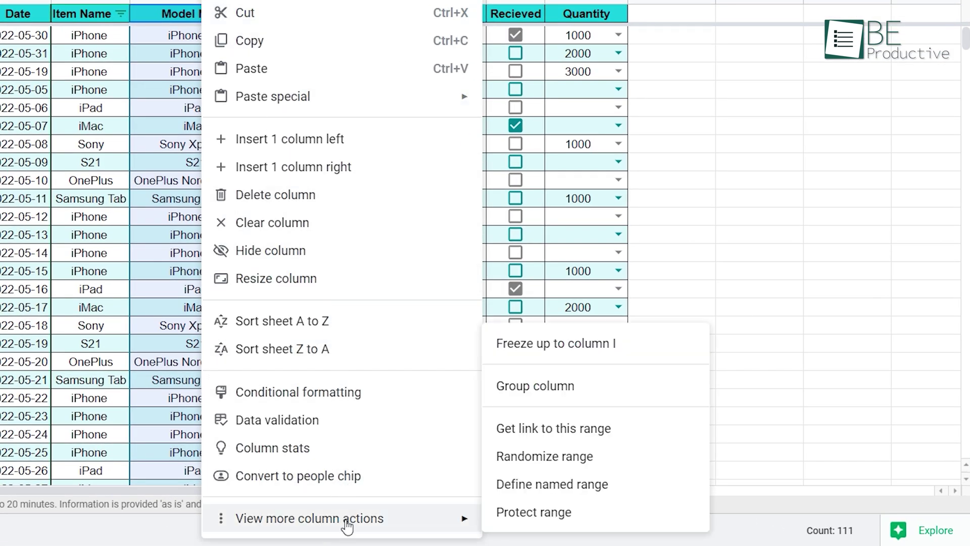
pyautogui.click(539, 440)
pyautogui.hotkey('ctrl', 't')
pyautogui.hotkey('ctrl', 'v')
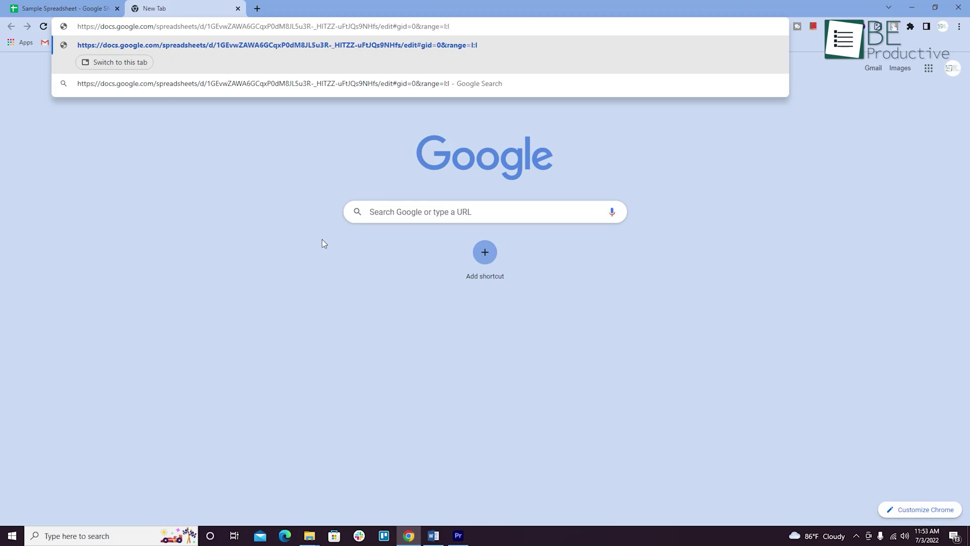
pyautogui.press('Return')
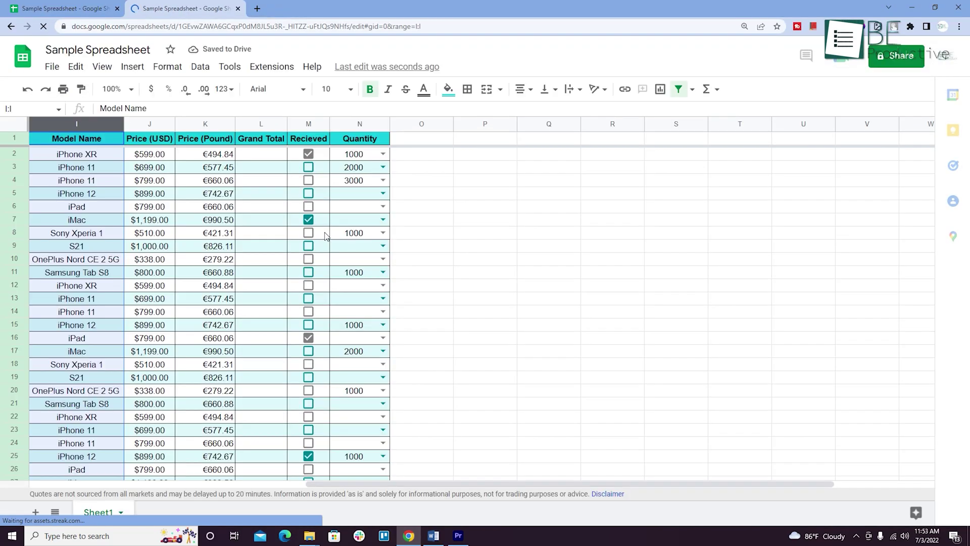